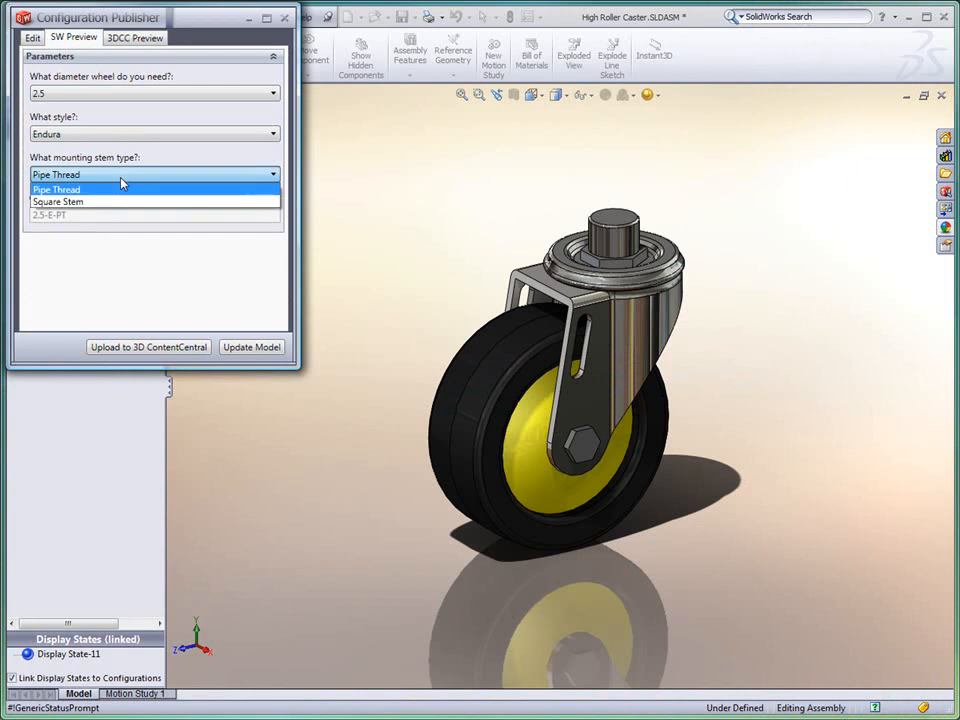
Step: Preview the caster model with the Square Stem mounting, and again with wheel diameter 4 and the Boltable Plate mounting
click(126, 205)
click(266, 348)
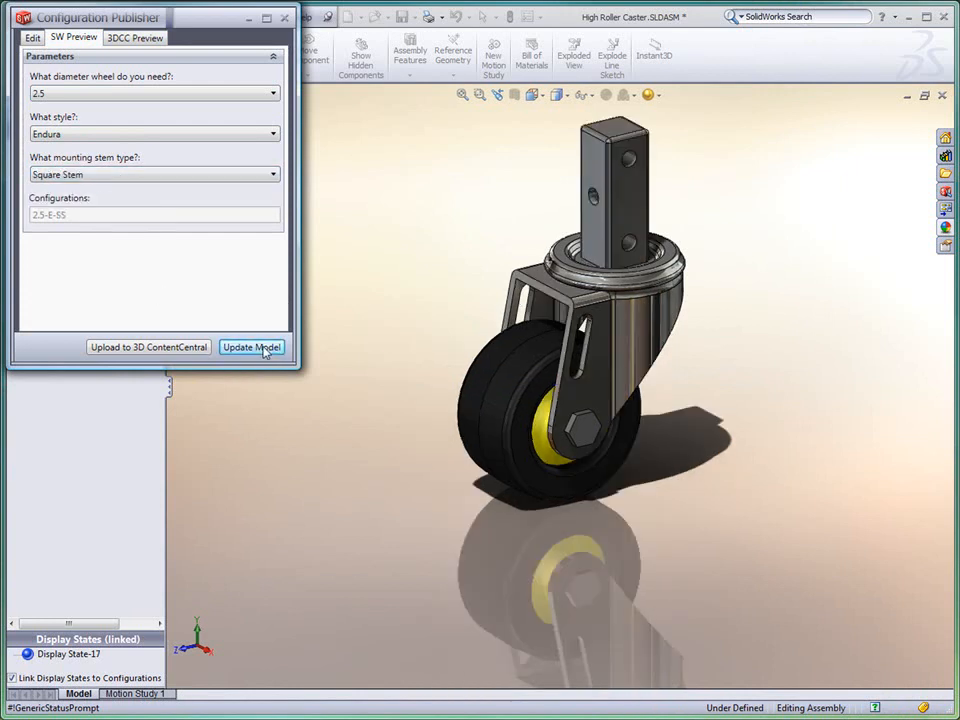
click(148, 93)
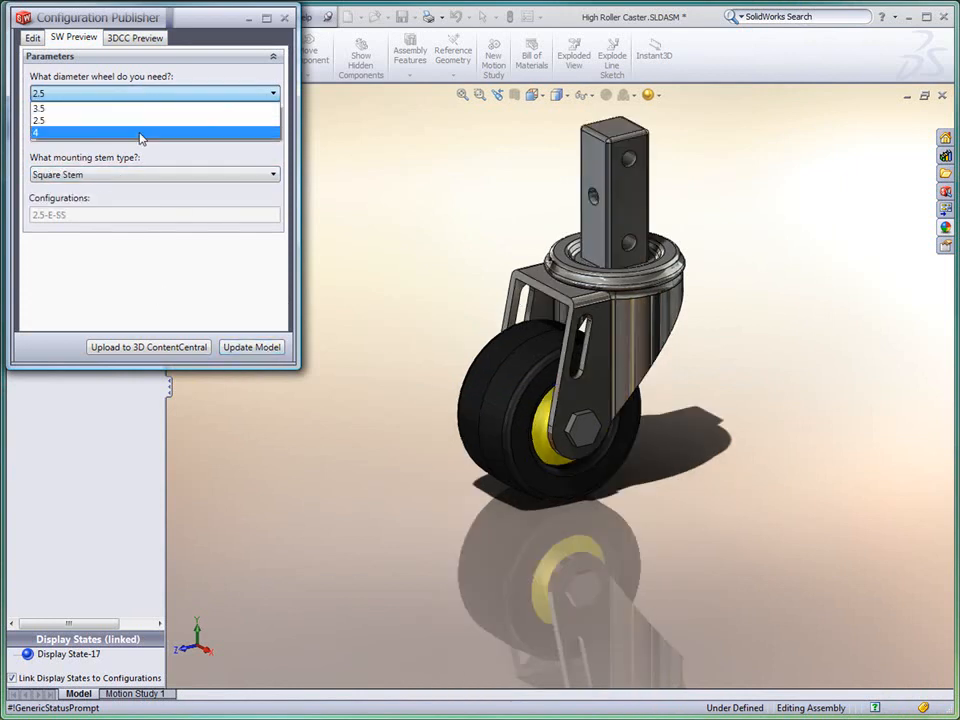
click(140, 133)
click(139, 153)
click(137, 182)
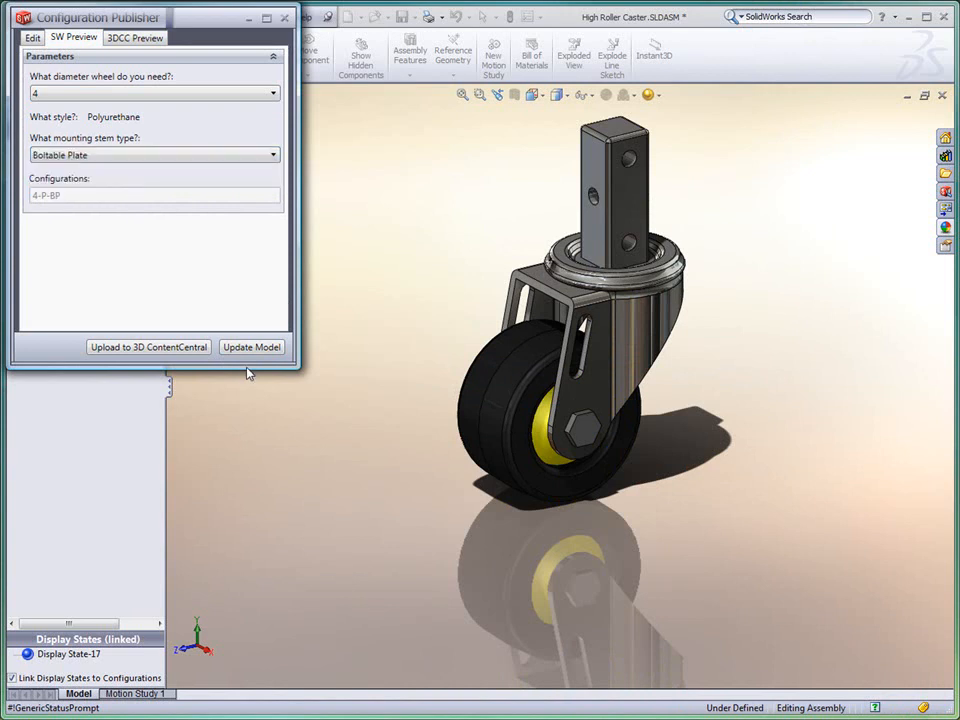
click(249, 350)
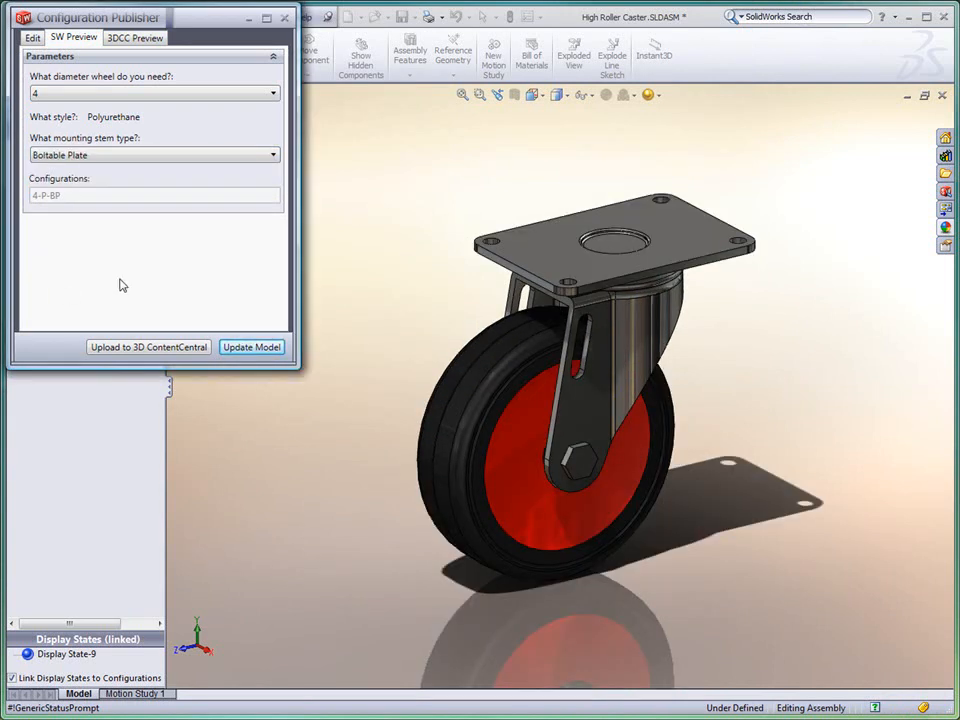
Step: Return to editing and close the Configuration Publisher without saving the changes
click(32, 38)
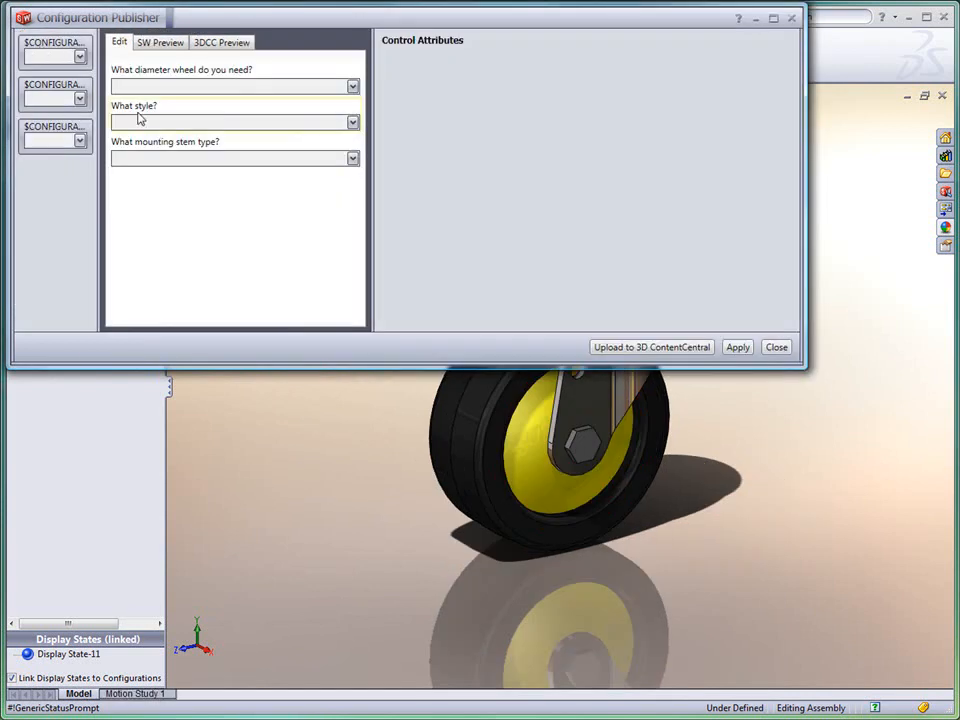
click(777, 347)
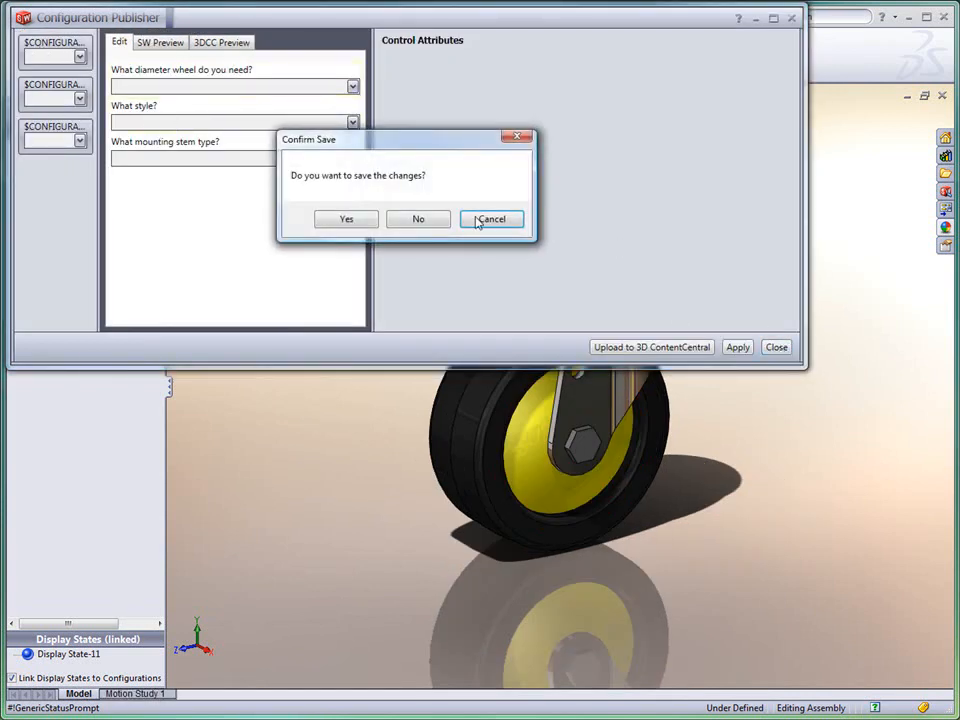
click(422, 224)
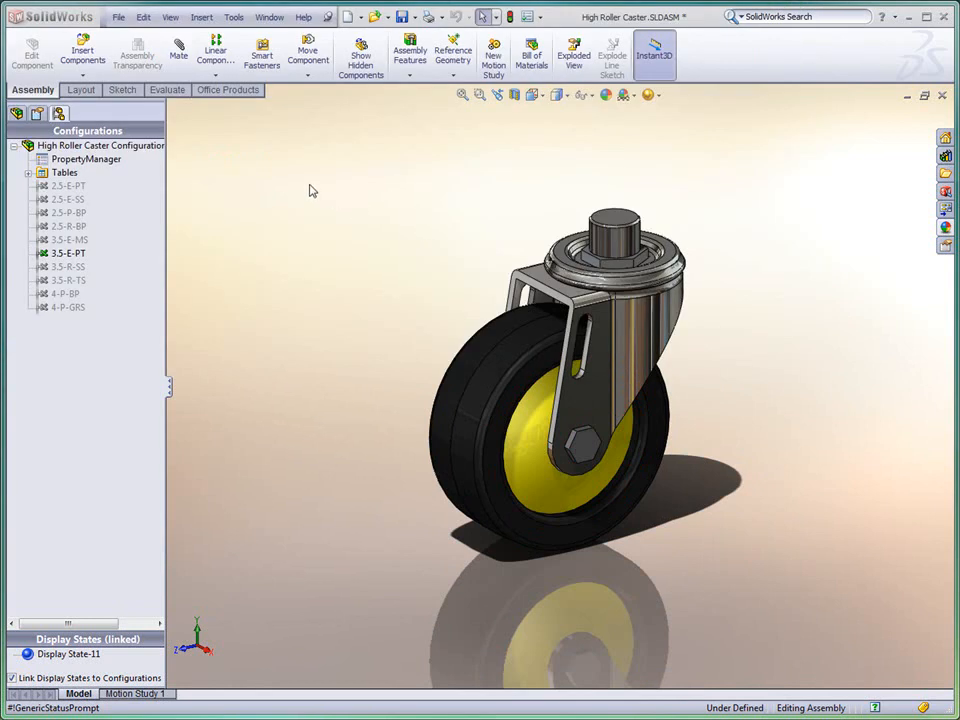
Step: Open the Half Inch Cylinder assembly
click(118, 17)
click(146, 52)
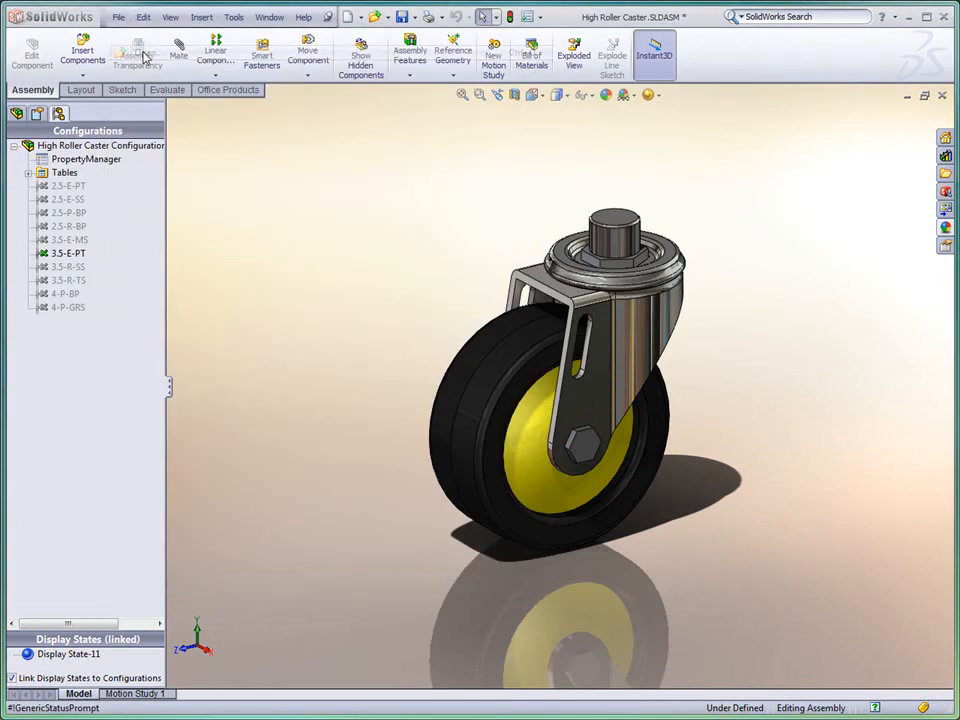
double_click(409, 269)
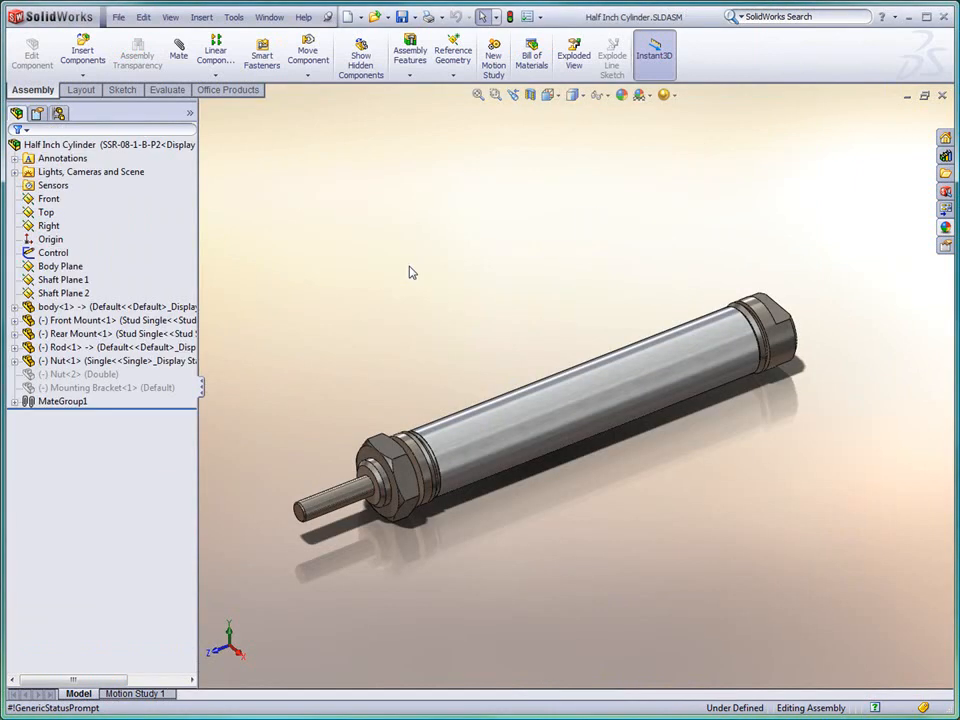
Step: Launch the Configuration Publisher for the top-level Half Inch Cylinder assembly and dismiss the design table
click(58, 113)
click(63, 160)
click(62, 146)
right_click(62, 146)
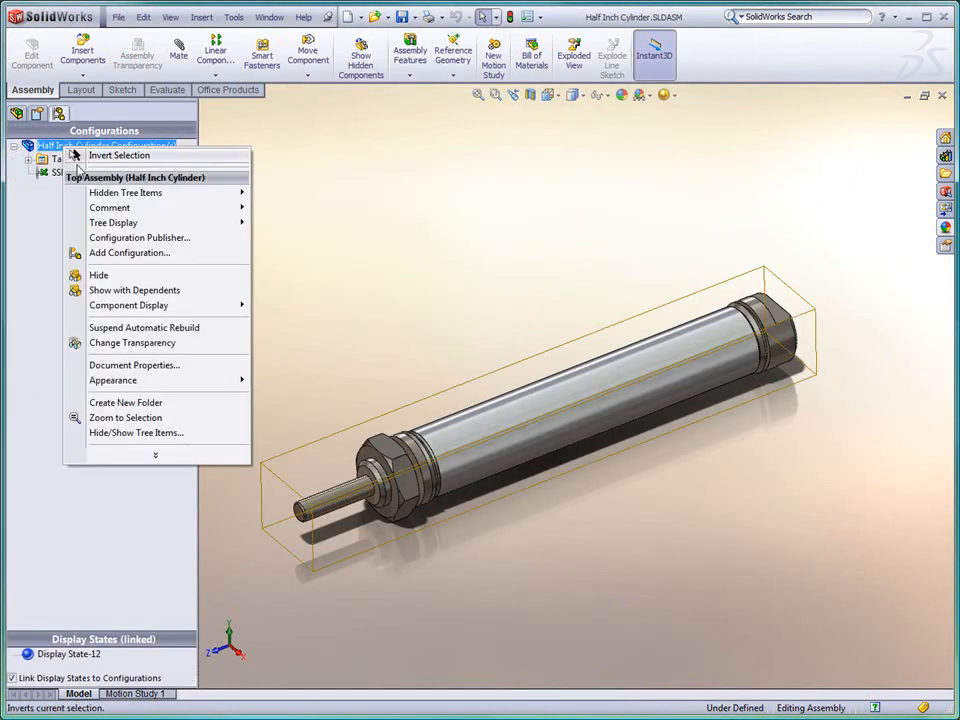
click(113, 237)
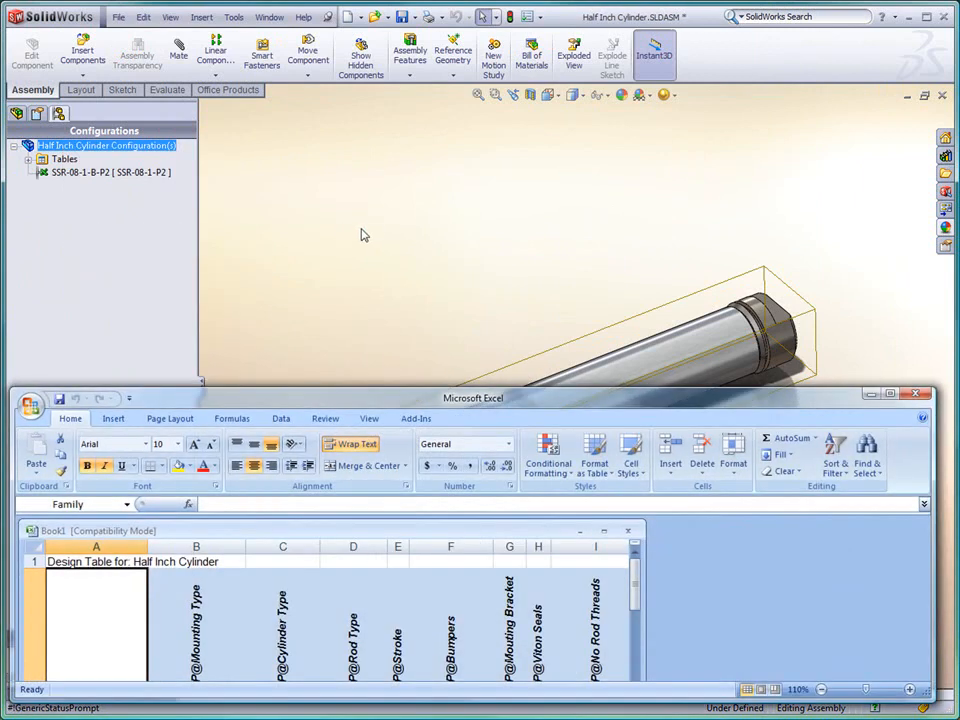
click(361, 229)
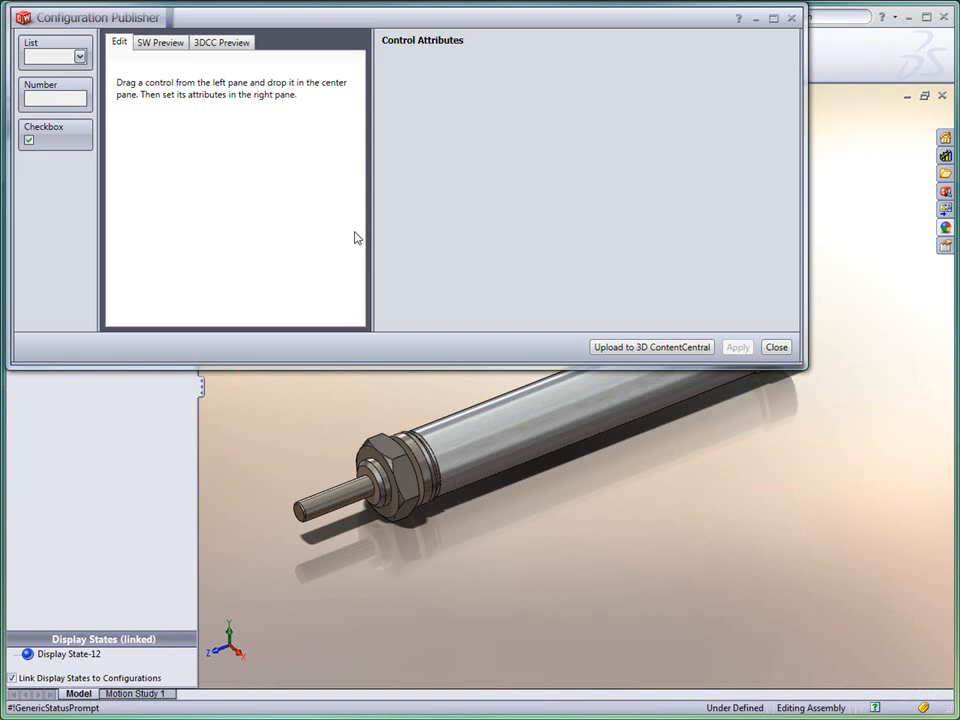
Step: Add a list control linked to the design table variable $PRP@Mounting Type and name it Mounting Type
drag(38, 32, 148, 96)
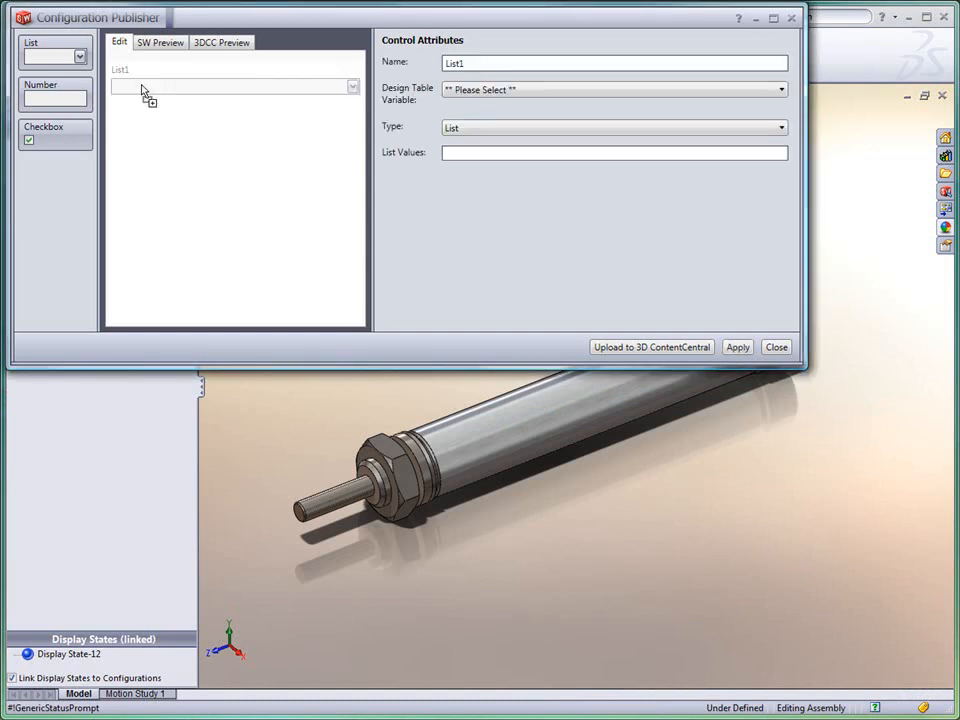
click(489, 90)
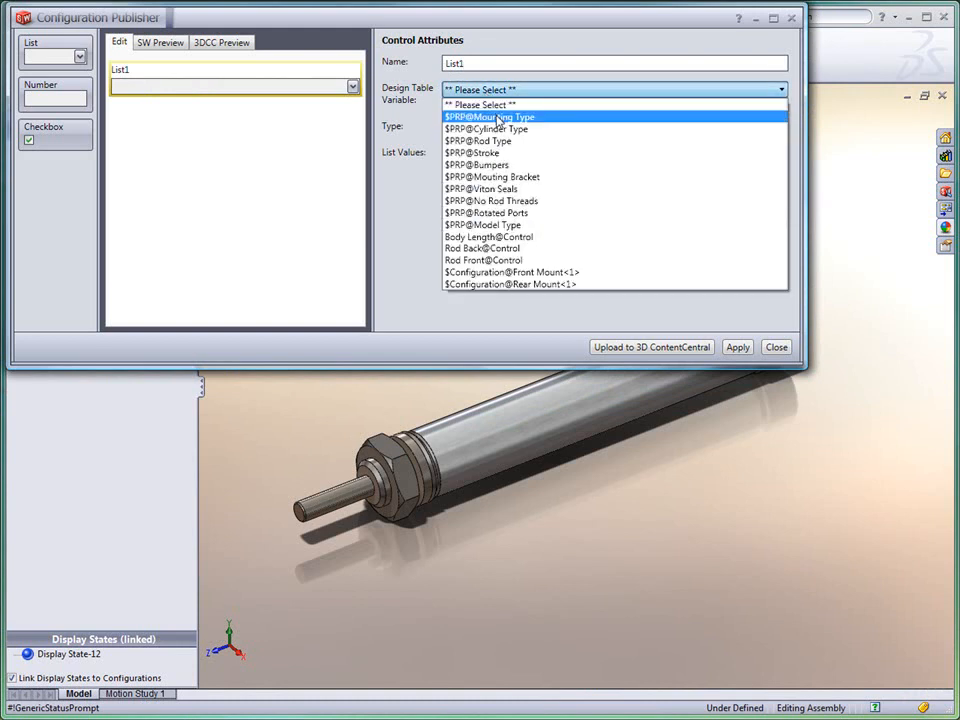
click(482, 114)
drag(477, 66, 398, 67)
text(Mounting Type)
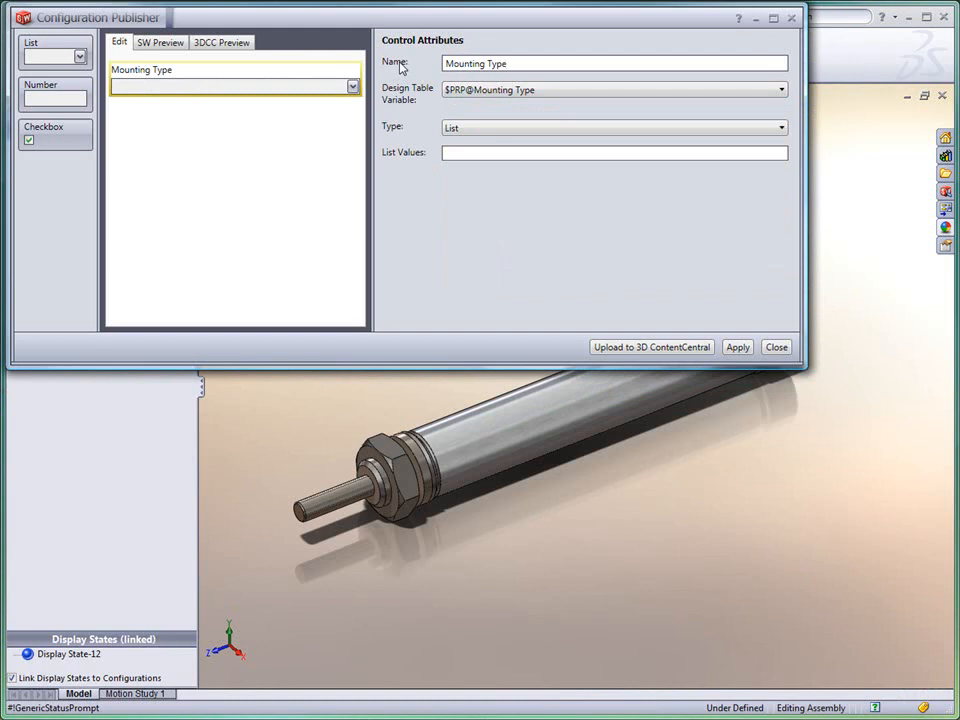
Step: Use type List with the values Stud, Front Block and Universal for the Mounting Type control, and apply it
click(456, 127)
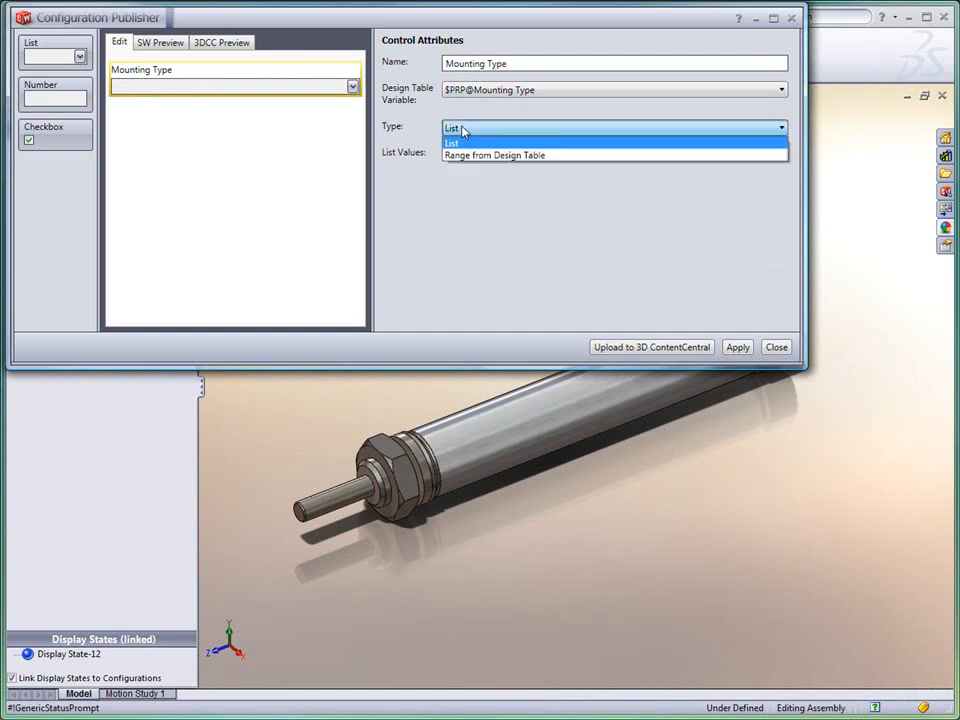
click(471, 144)
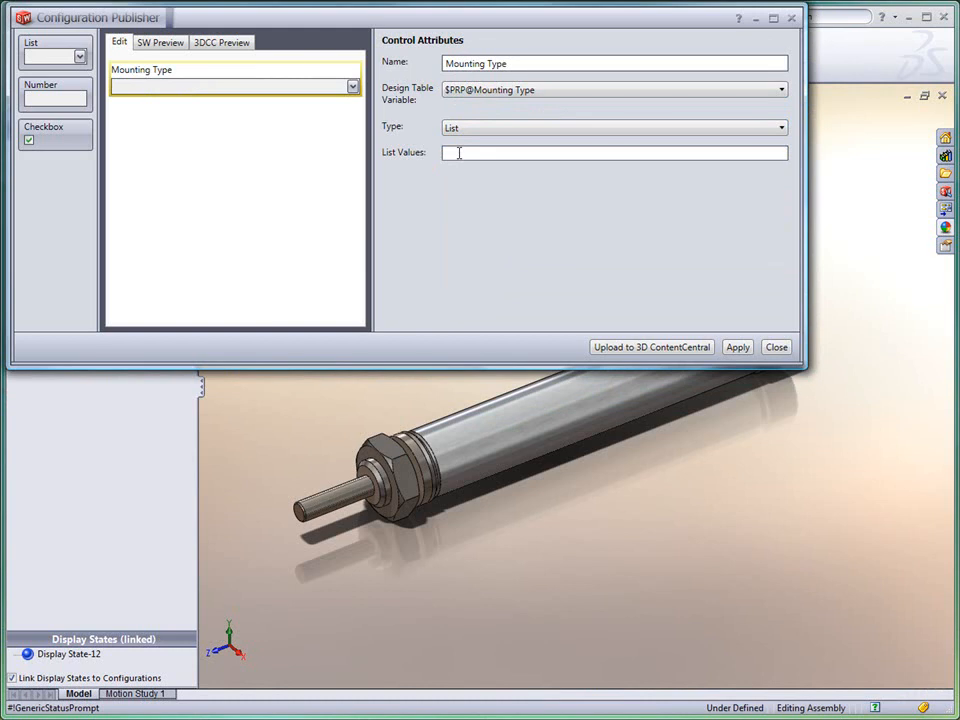
click(456, 154)
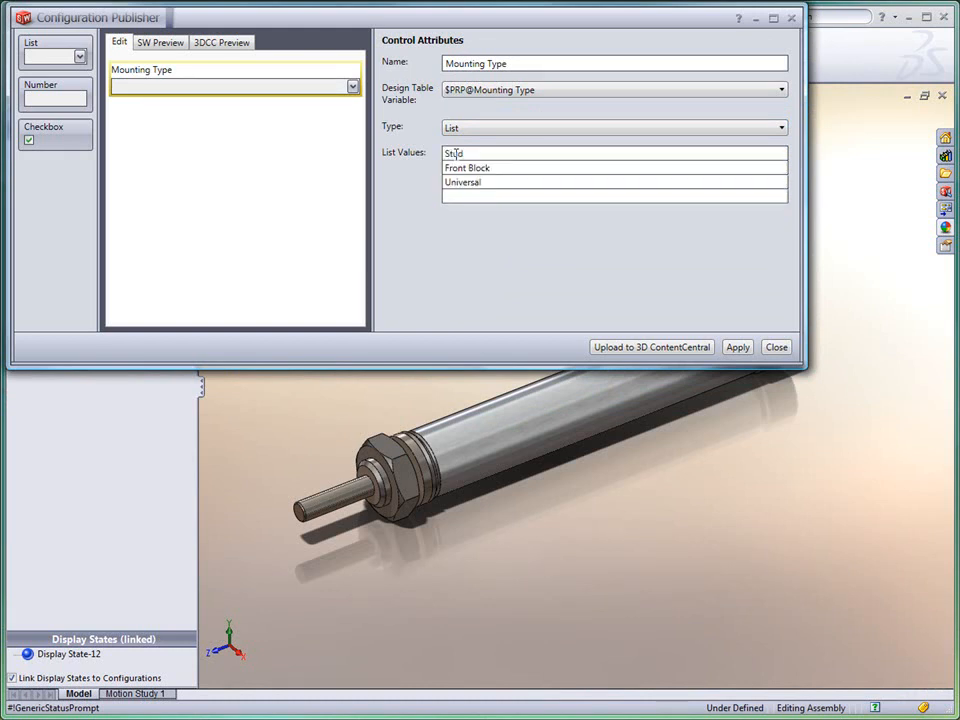
click(738, 347)
Step: Add a second list control linked to $PRP@Cylinder Type and name it Cylinder Type
drag(31, 53, 124, 118)
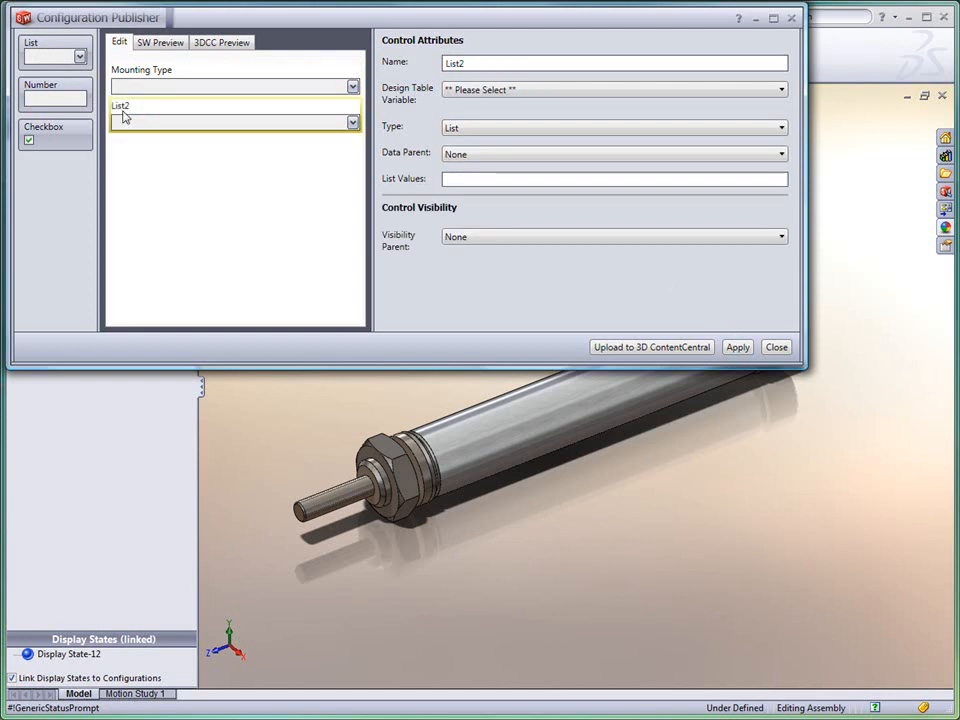
click(481, 90)
click(476, 113)
double_click(453, 64)
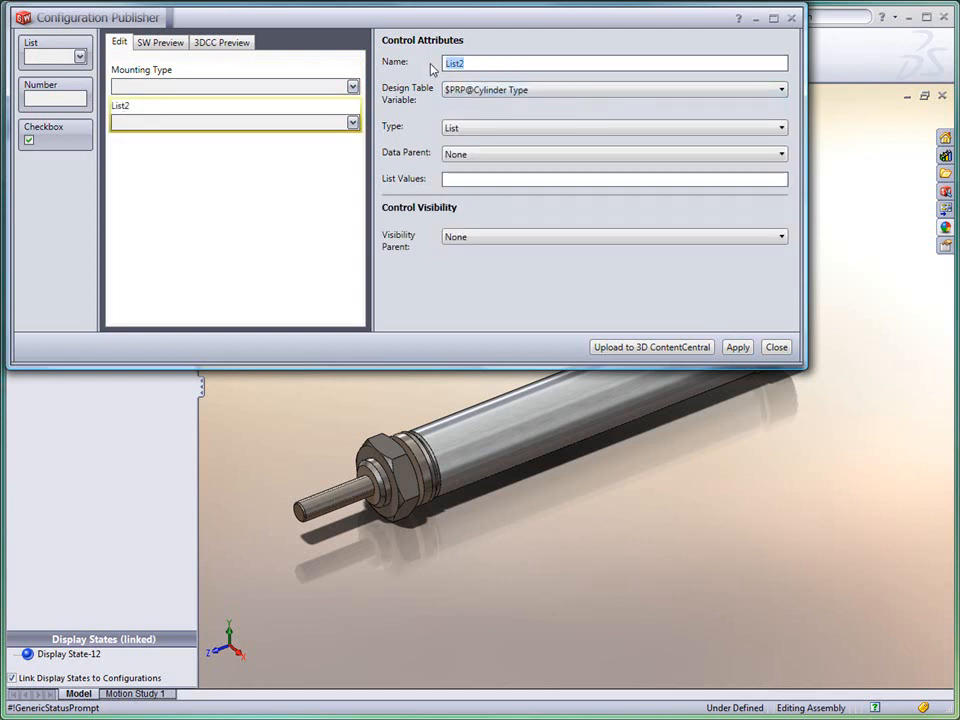
text(Cylinder Type)
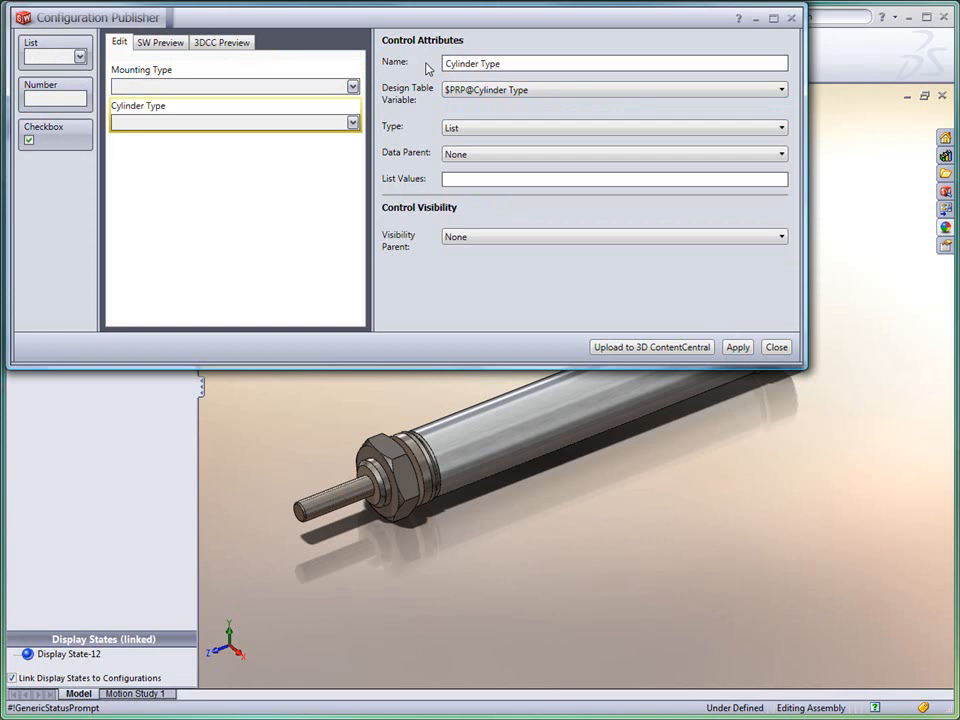
Step: Make Mounting Type the data parent of Cylinder Type and enter Single Acting, Double Acting and Reverse Acting for Stud, Front Block and Universal
click(463, 154)
click(465, 165)
key(Down)
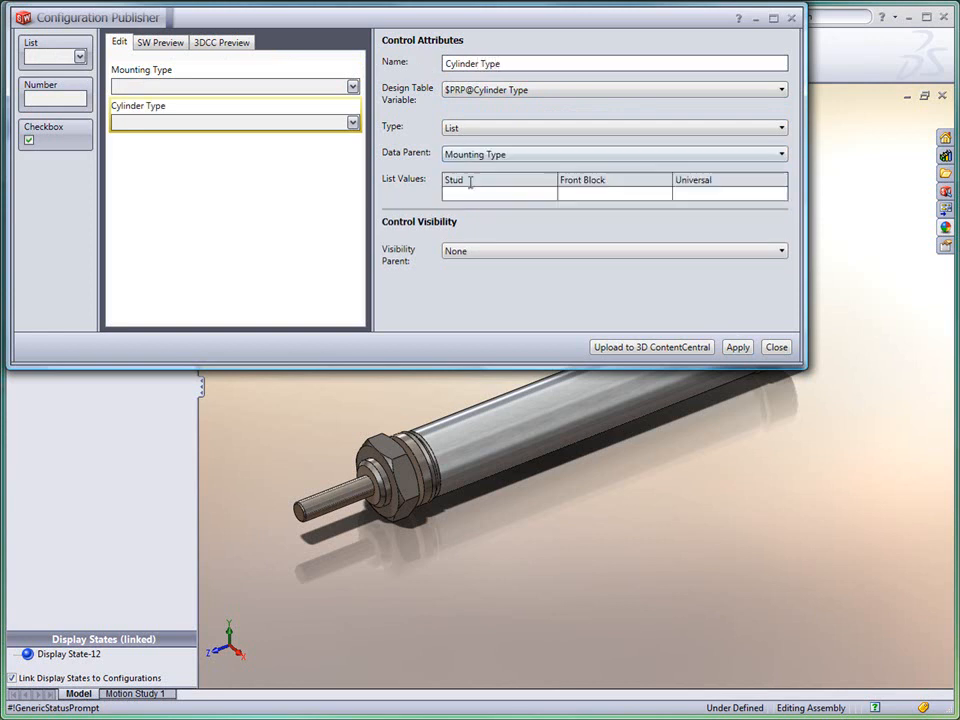
click(473, 192)
text(Single Acting Double Acting Reverse Acting)
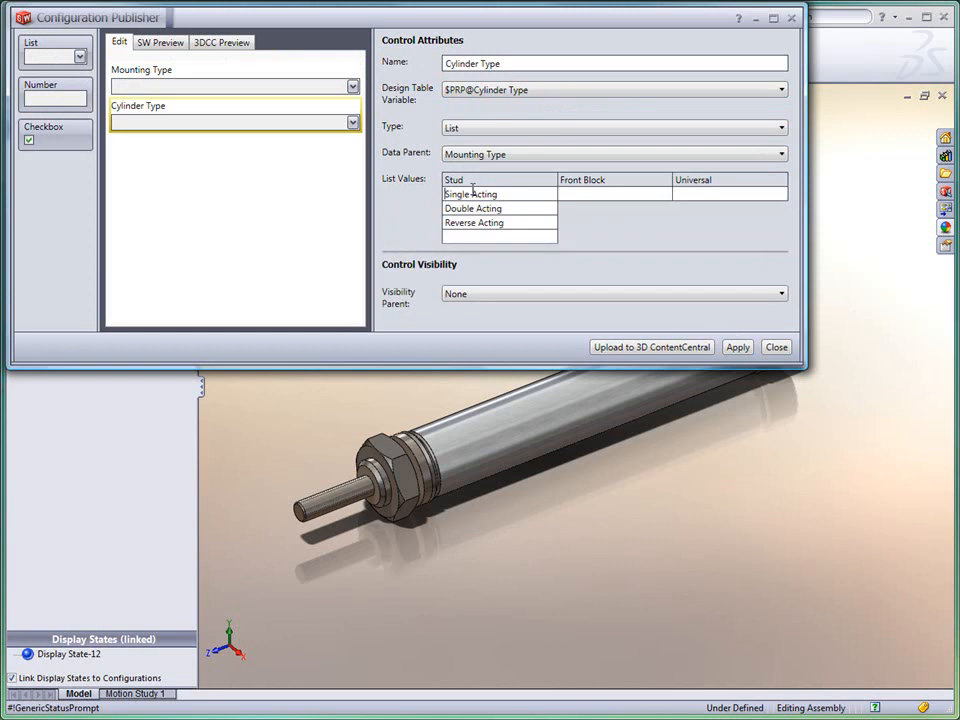
click(682, 193)
text(Single Acting Double Acting Reverse Acting)
click(628, 193)
text(Single Acting Double Acting Reverse Acting)
Step: Remove Reverse Acting from the Front Block values of the Cylinder Type list and apply the change
drag(621, 222, 555, 220)
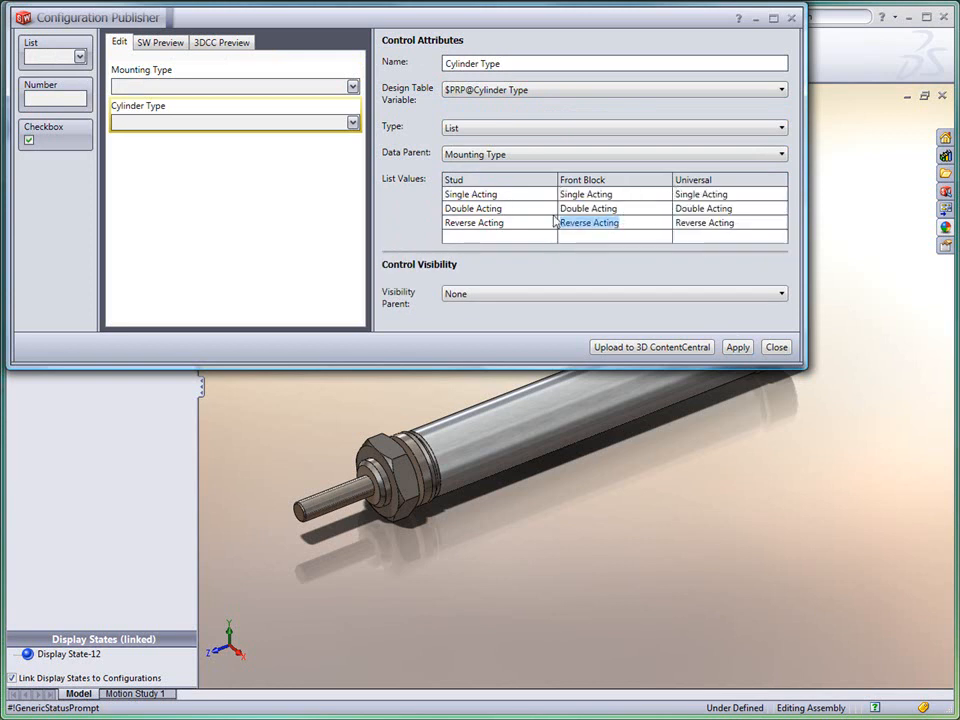
key(Delete)
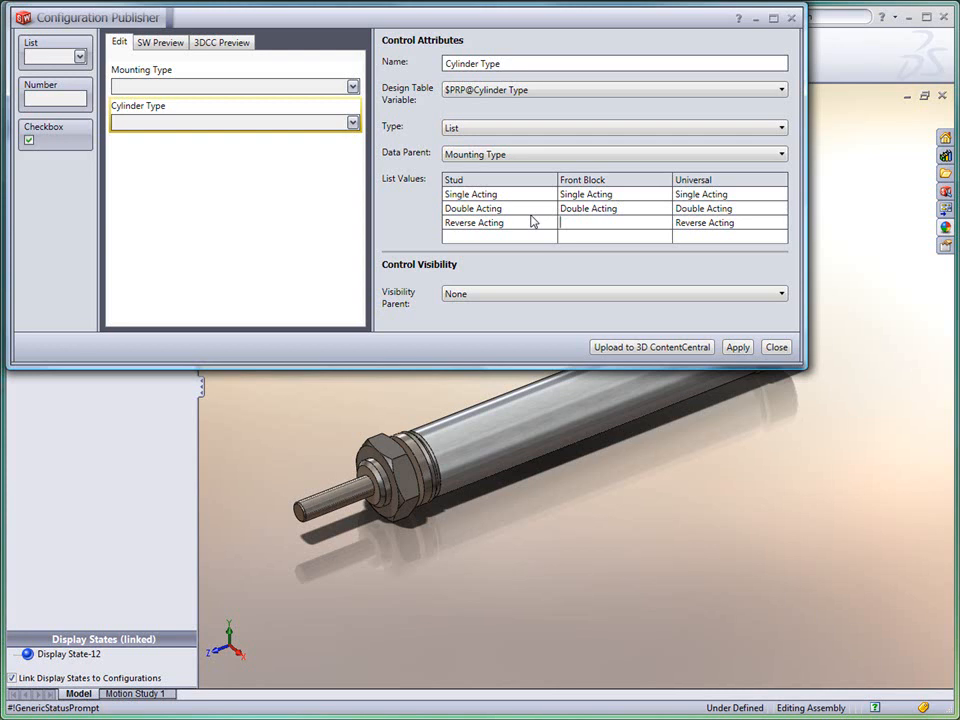
click(739, 348)
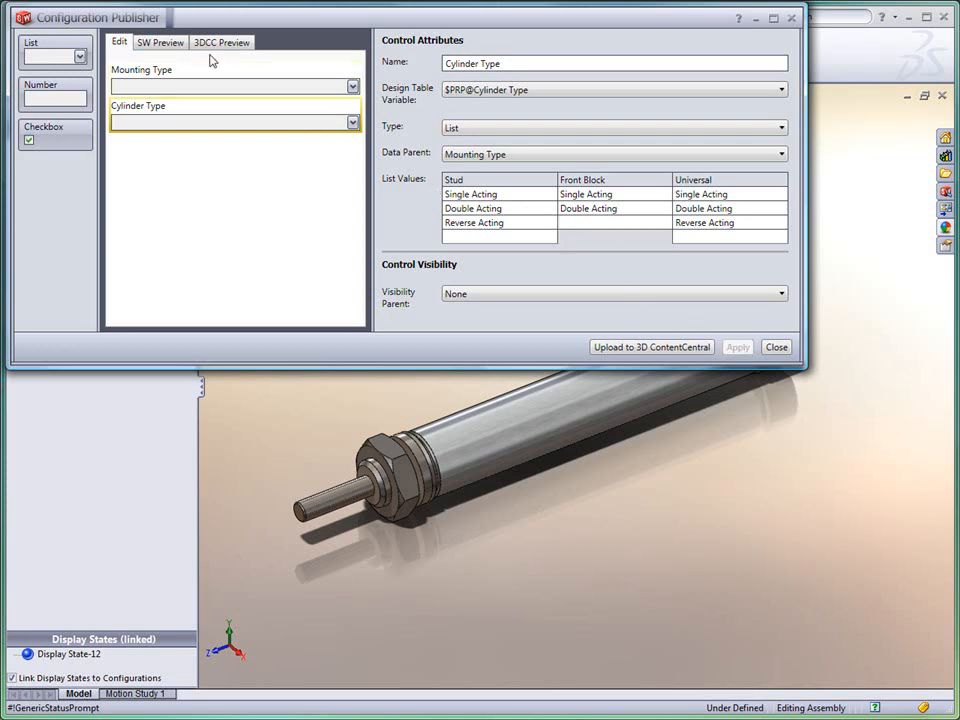
Step: Preview the controls in SolidWorks, checking the cylinder type choices for Universal and Front Block mounting, and return to editing
click(160, 43)
click(135, 94)
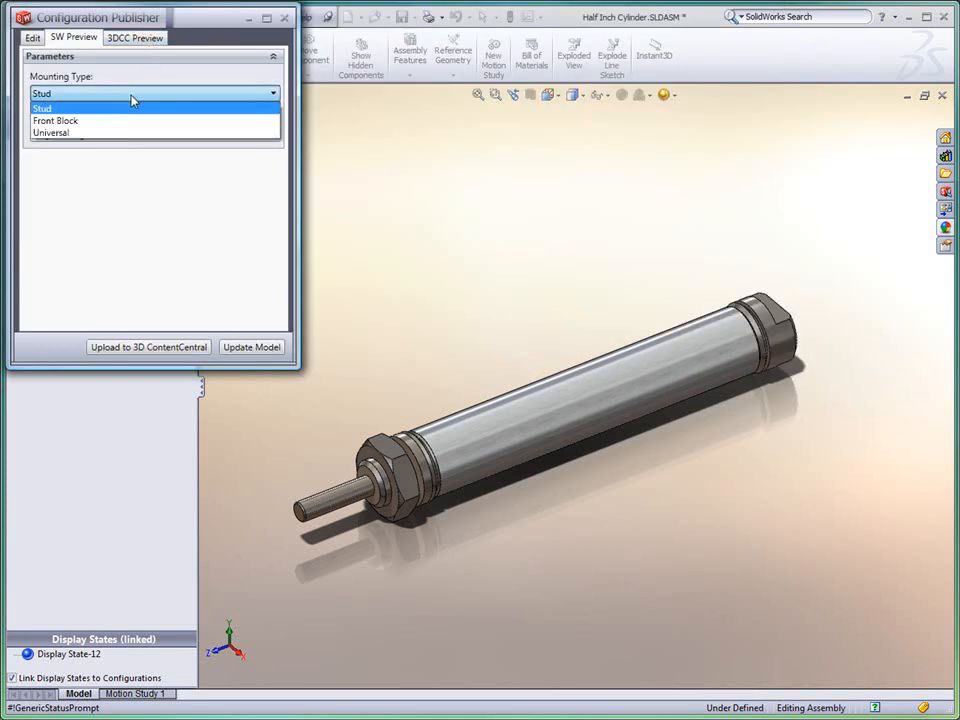
click(129, 134)
click(124, 136)
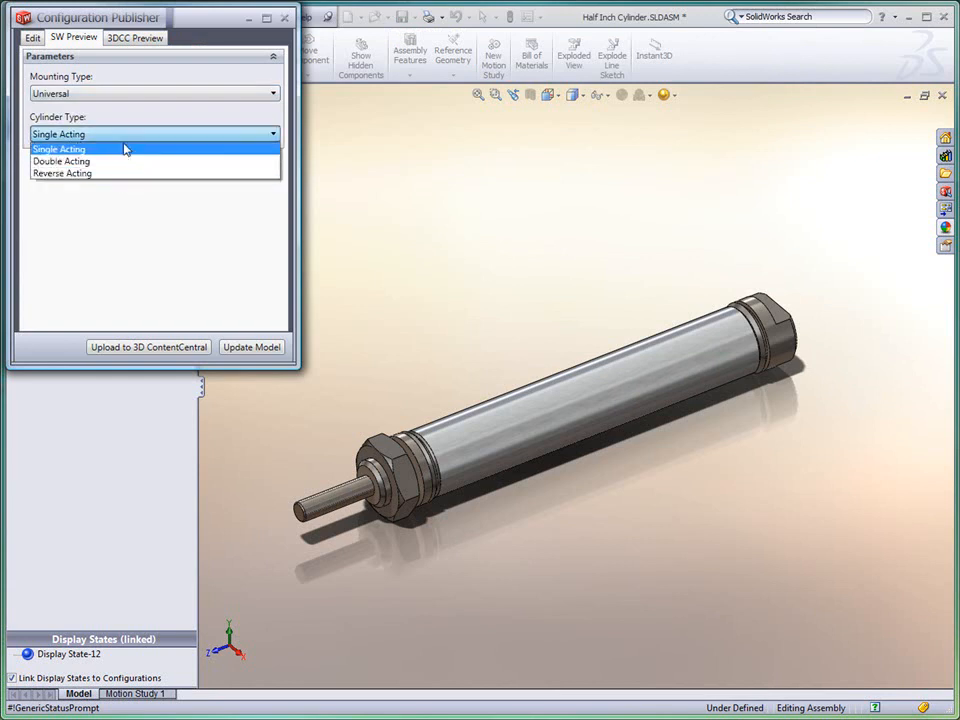
click(116, 97)
click(115, 95)
click(115, 119)
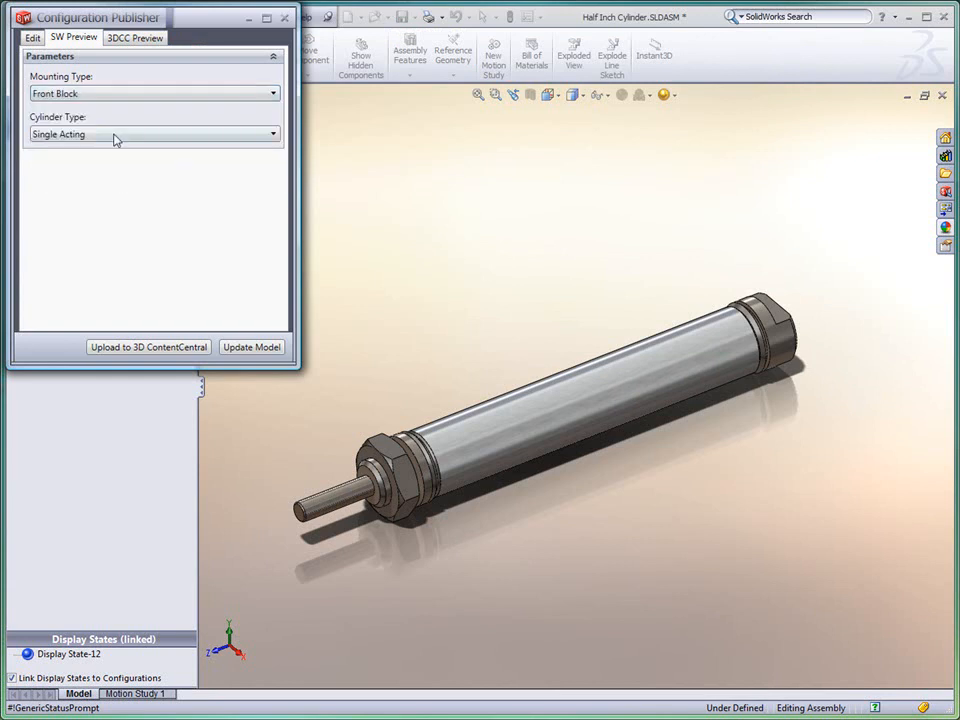
click(115, 134)
click(40, 41)
click(36, 39)
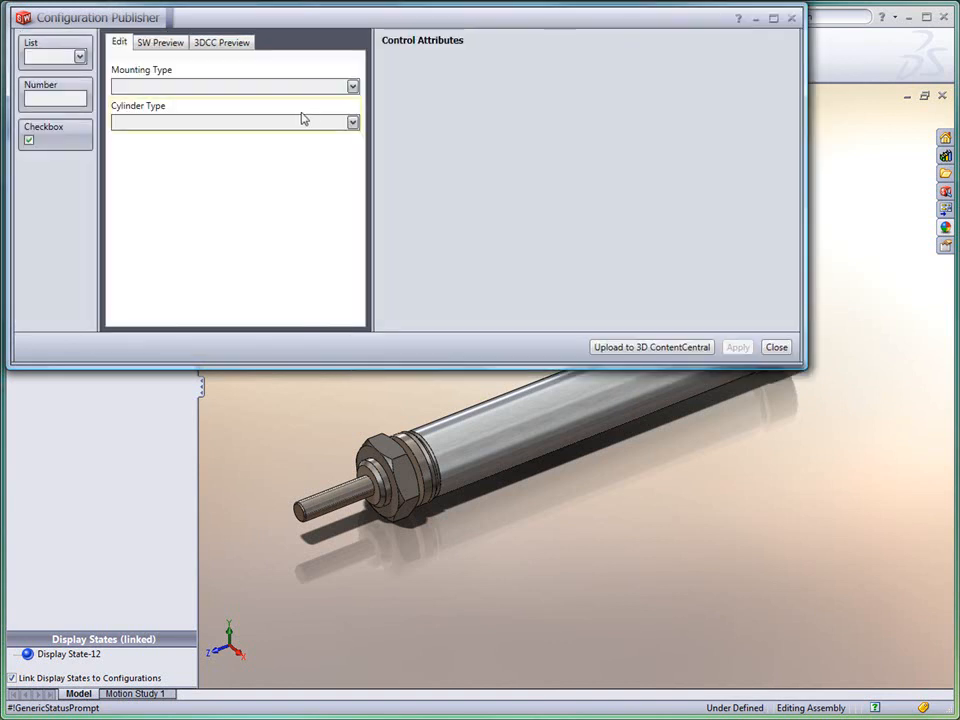
Step: Add a third list control linked to $PRP@Rod Type, named Rod Type, with Cylinder Type as its data parent
drag(41, 58, 143, 159)
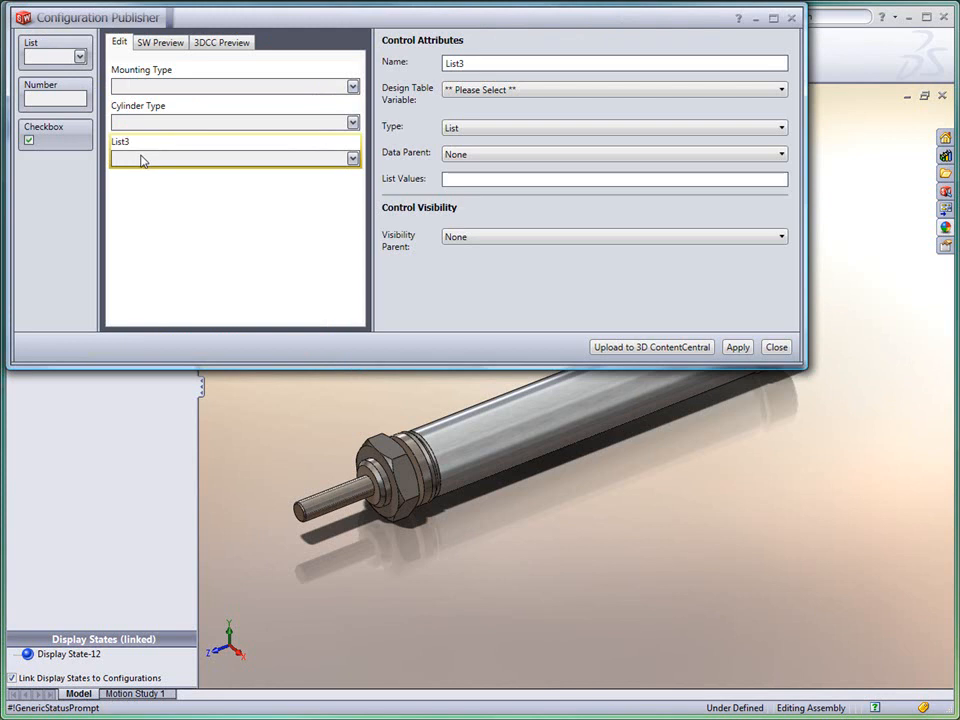
click(463, 92)
click(486, 110)
drag(485, 67, 421, 67)
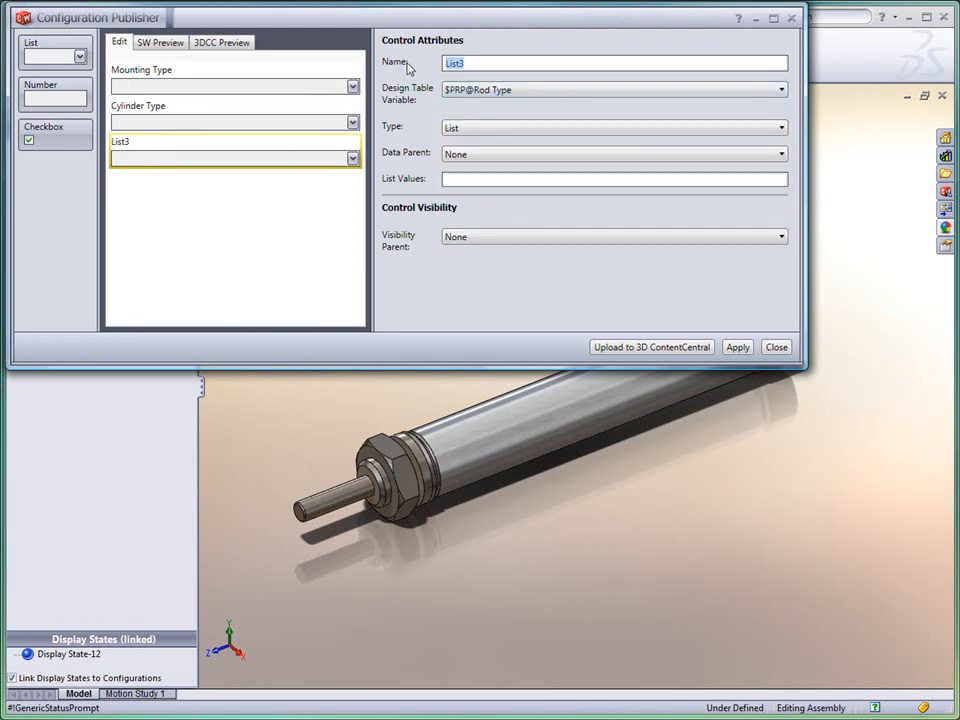
text(Rod Type)
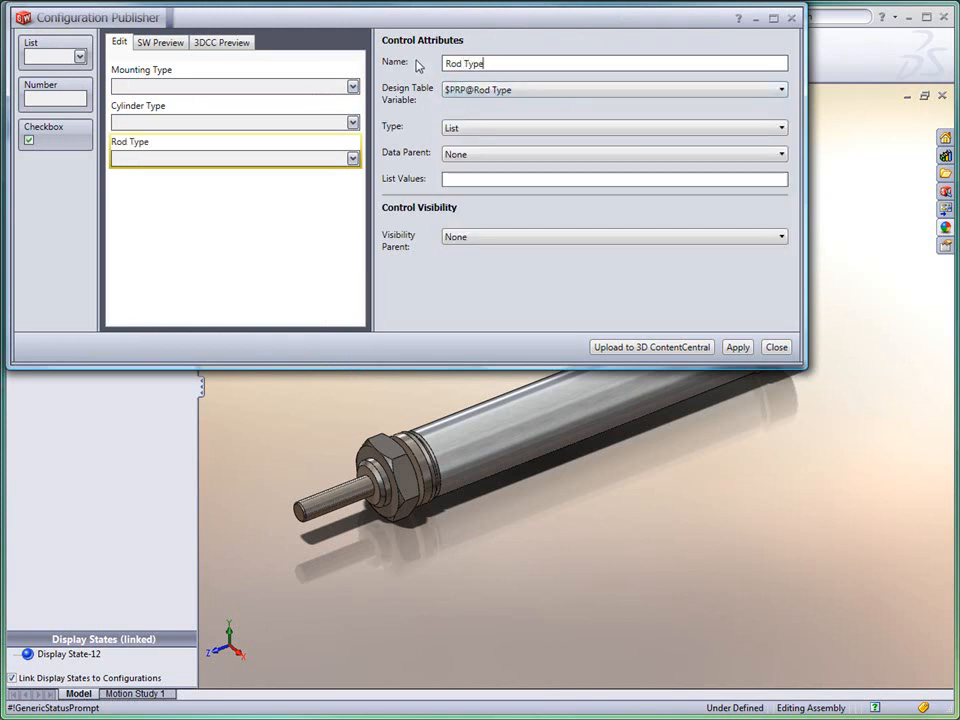
click(466, 156)
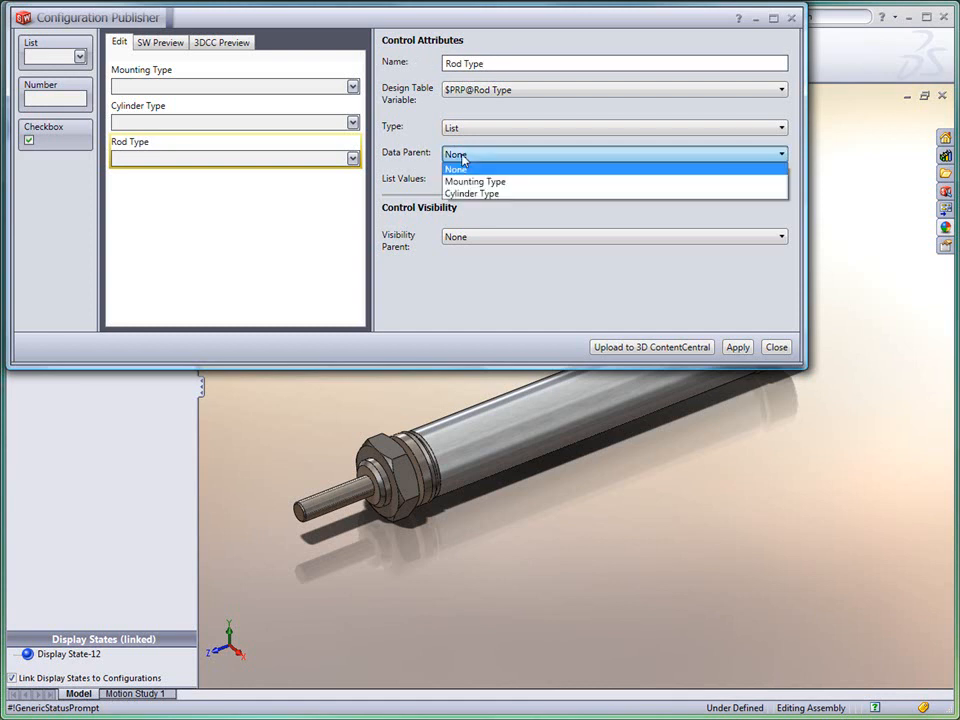
click(462, 194)
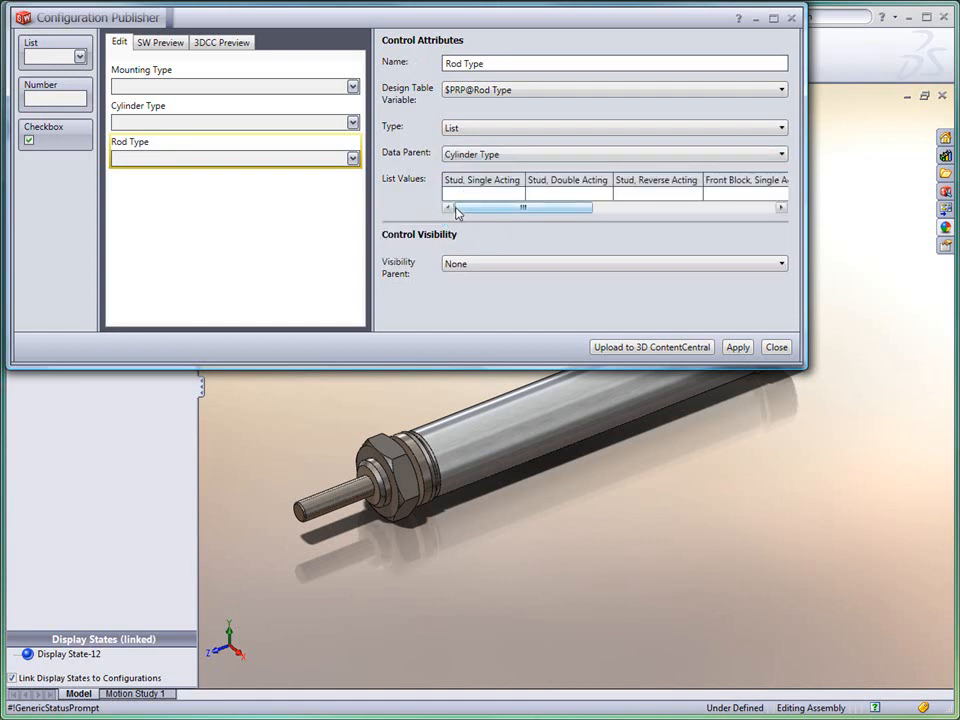
Step: Fill the Rod Type values with Rotating Rod for each case, adding Non-Rotating Rod for Stud, Single Acting and Double Ended Rod for Stud, Double Acting; apply
click(452, 197)
click(445, 196)
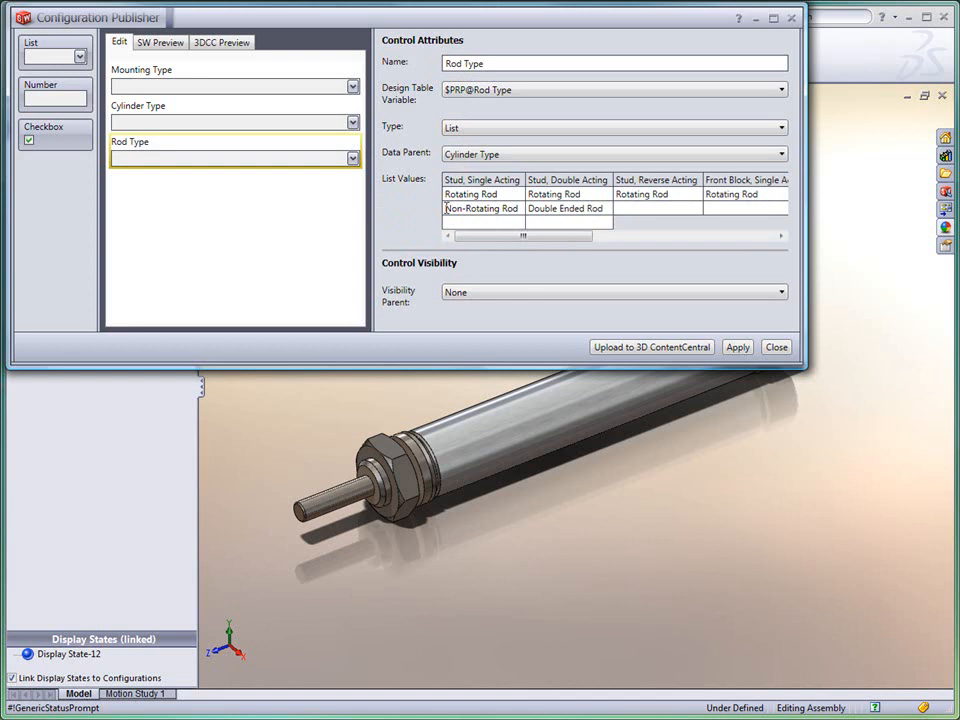
click(737, 347)
Step: Preview the controls in SolidWorks, choose Front Block mounting with a Single Acting cylinder and update the model
click(156, 42)
click(148, 100)
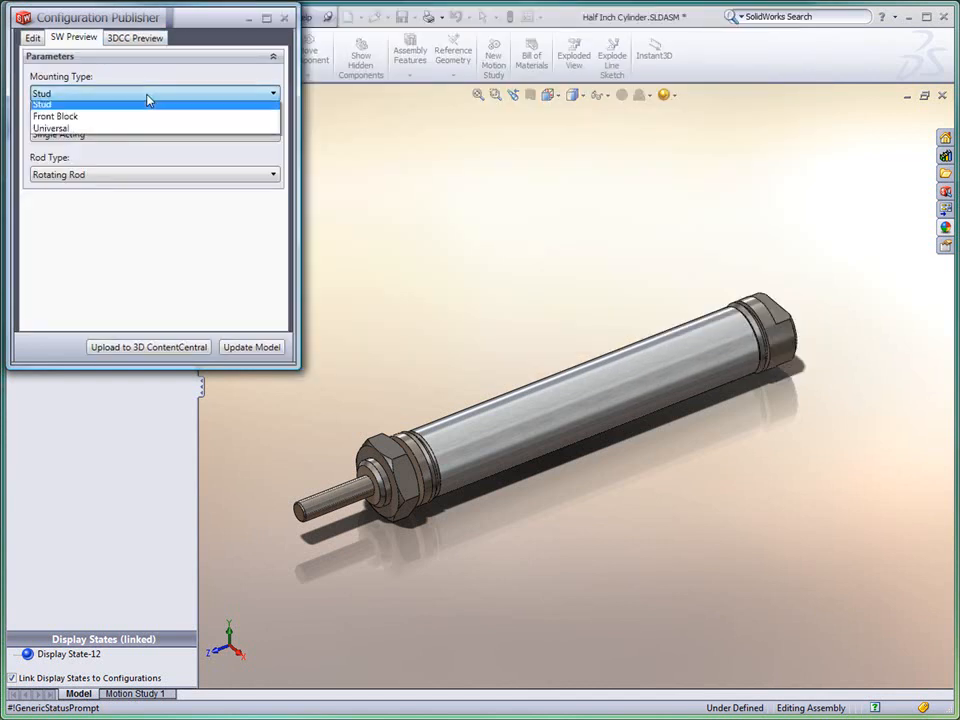
click(146, 122)
click(124, 146)
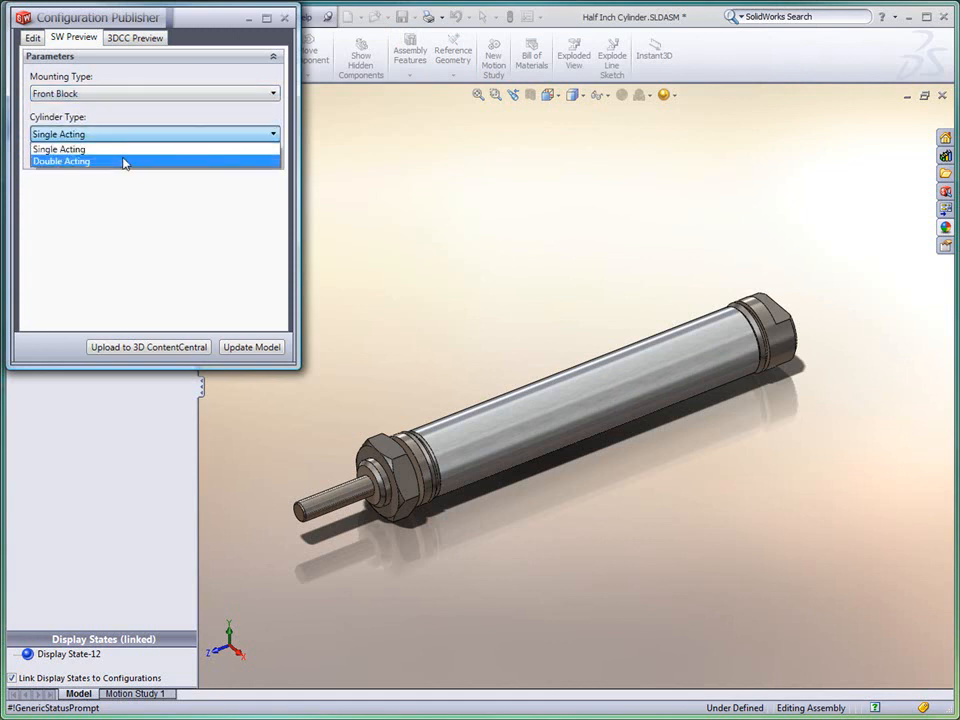
click(124, 156)
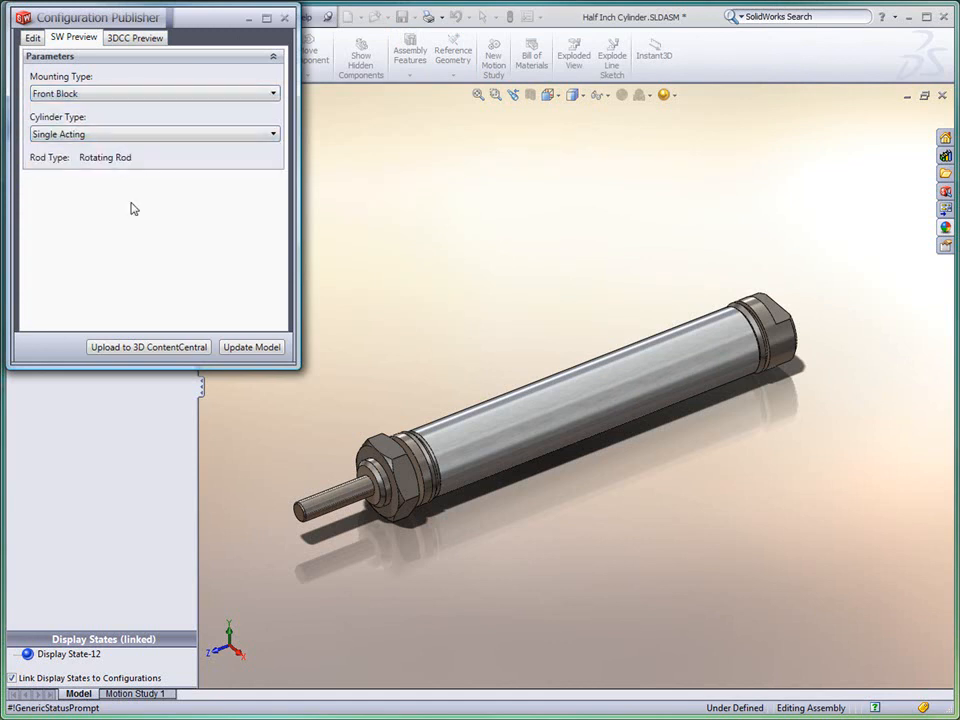
click(231, 349)
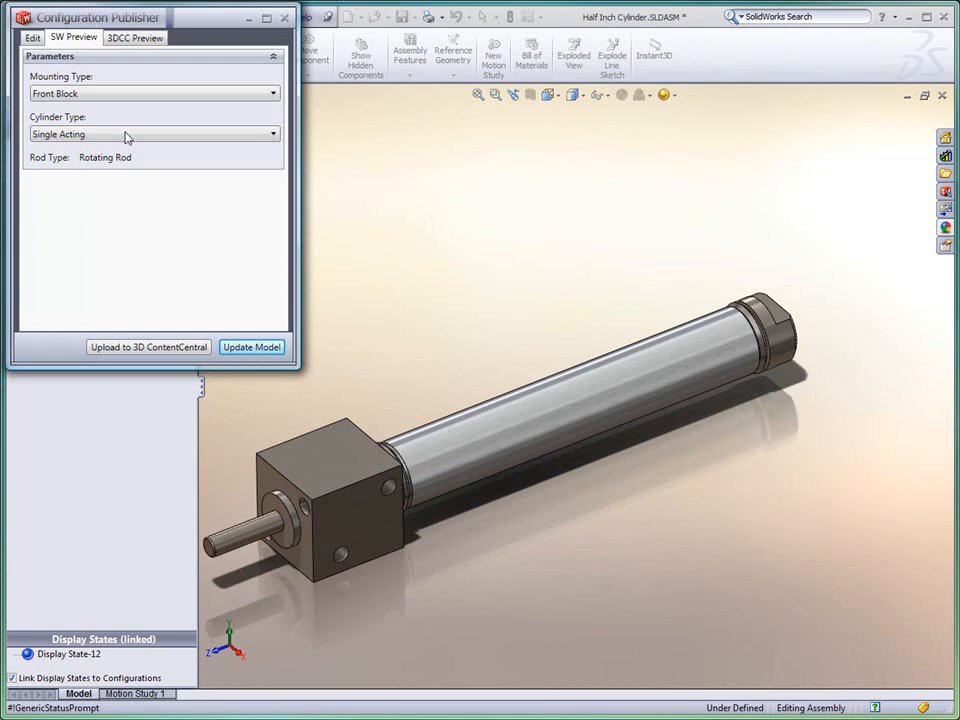
Step: Test Universal mounting with a Double Acting cylinder in the preview and update the model
click(107, 94)
click(106, 134)
click(106, 135)
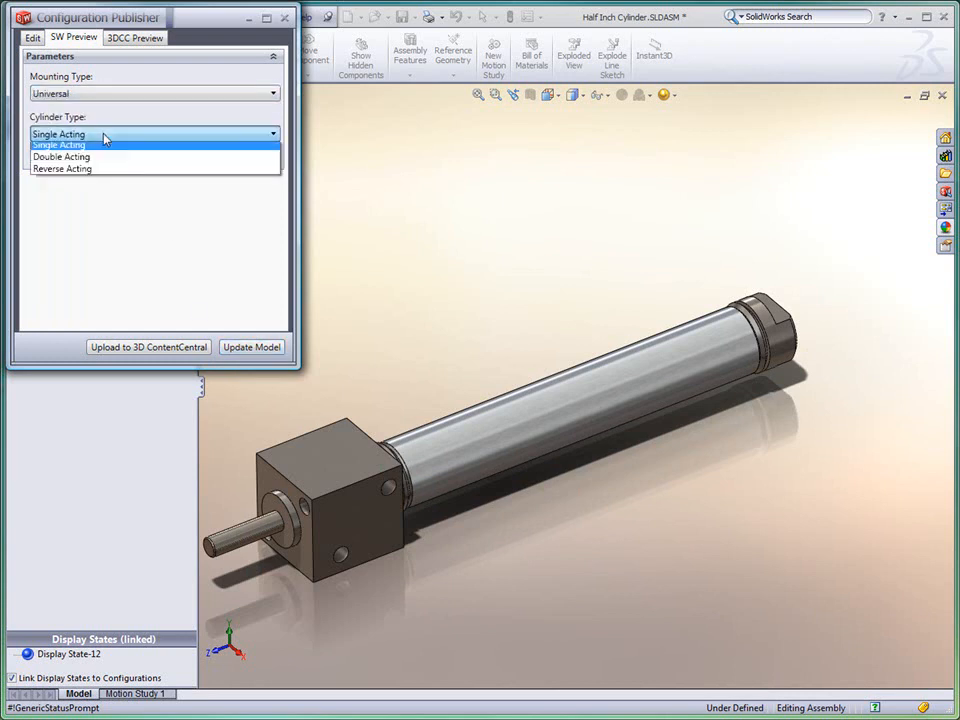
click(101, 161)
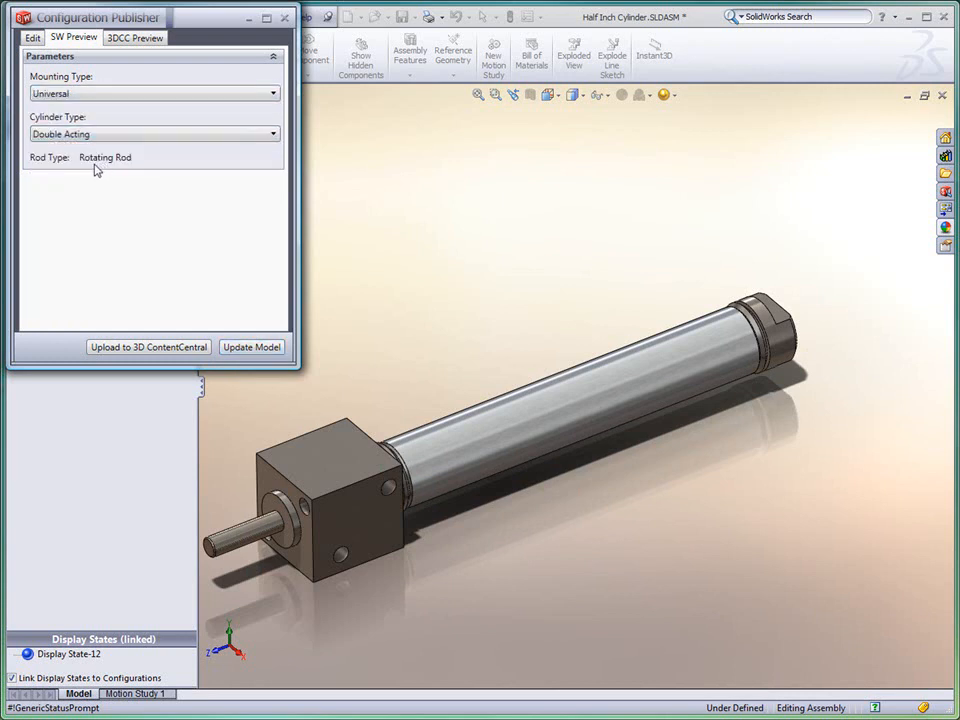
click(229, 349)
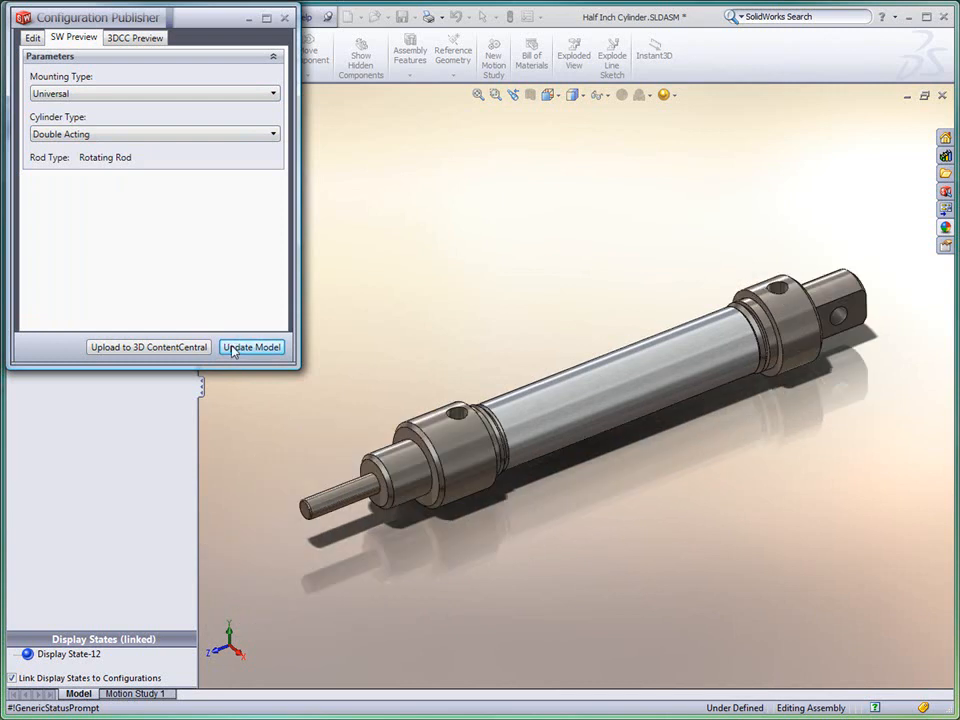
Step: Test Stud mounting with a Non-Rotating Rod in the preview, update the model and return to editing
click(92, 93)
click(92, 105)
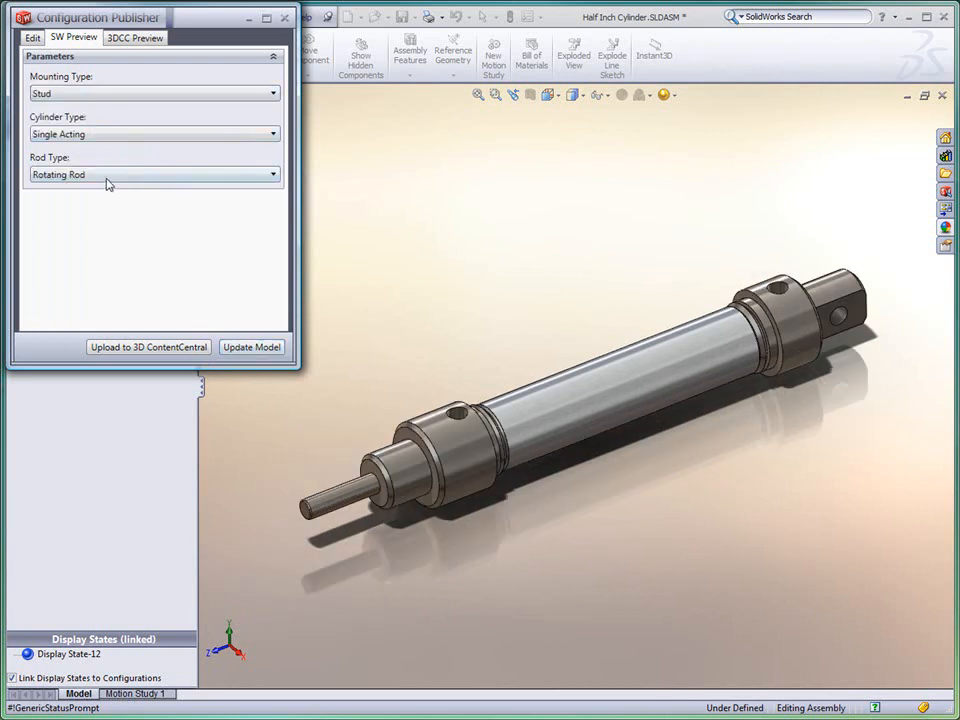
click(109, 180)
click(106, 203)
click(250, 348)
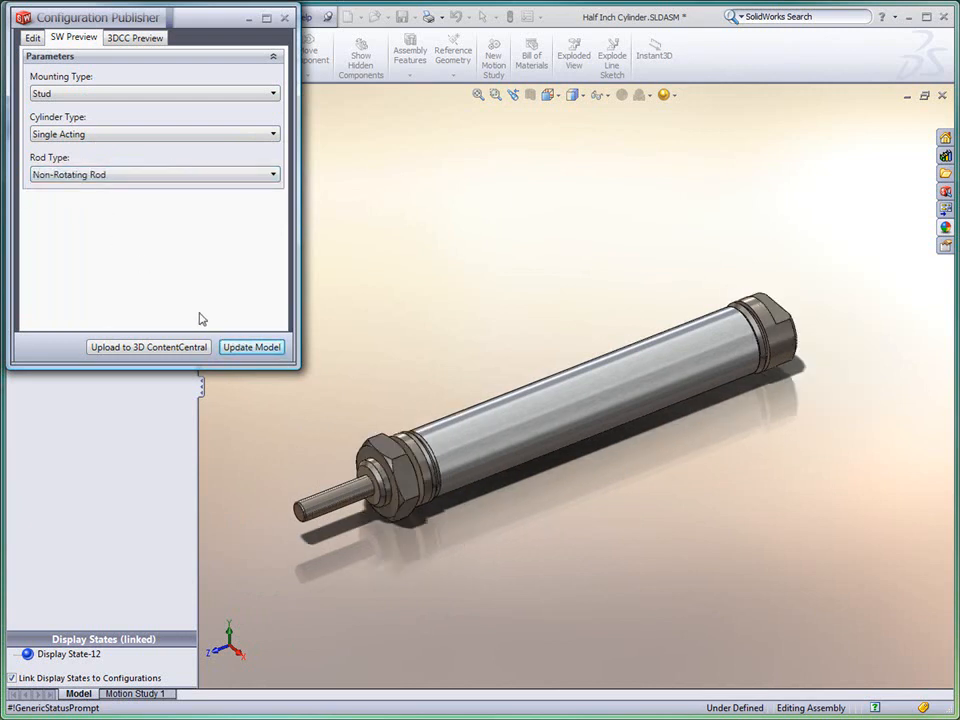
click(30, 37)
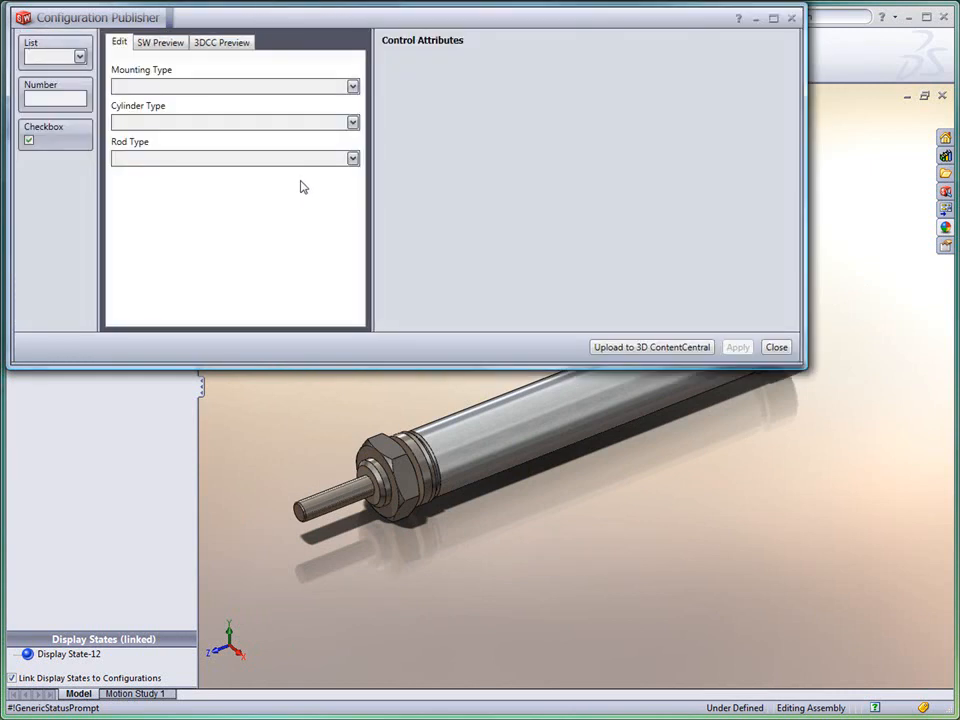
Step: Add a checkbox between Mounting Type and Cylinder Type, linked to $STATE@Mounting Bracket<1> and named Mounting Bracket
drag(56, 141, 134, 116)
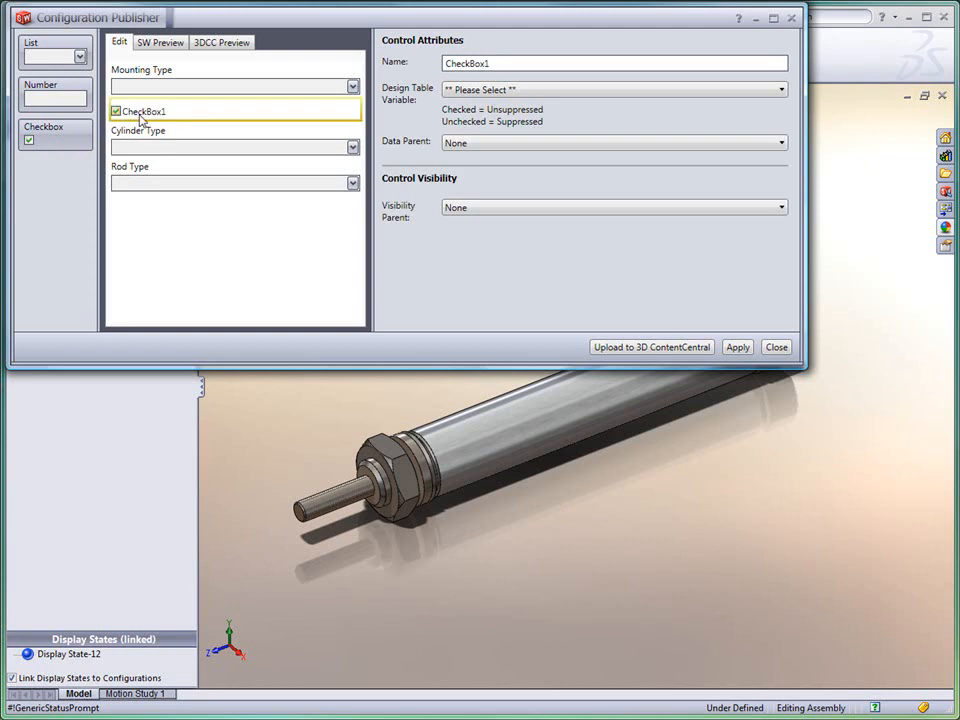
click(490, 89)
click(486, 122)
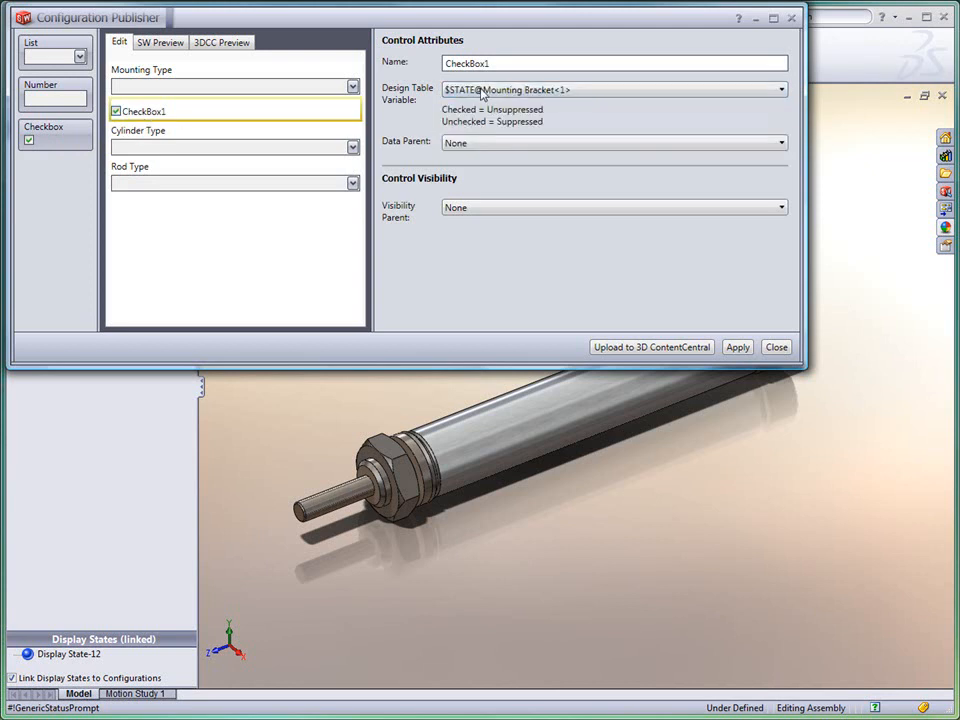
drag(494, 62, 443, 64)
text(Mounting Bracket)
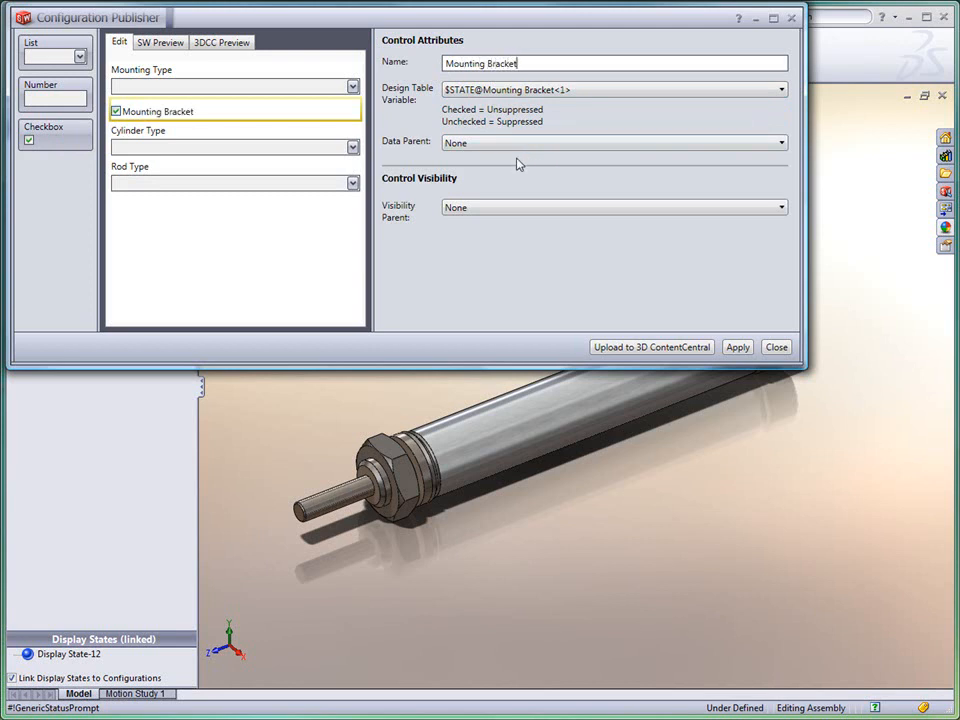
Step: Make Mounting Type the visibility parent of the Mounting Bracket checkbox, hide it for Front Block and Universal, and apply the change
click(489, 209)
click(487, 235)
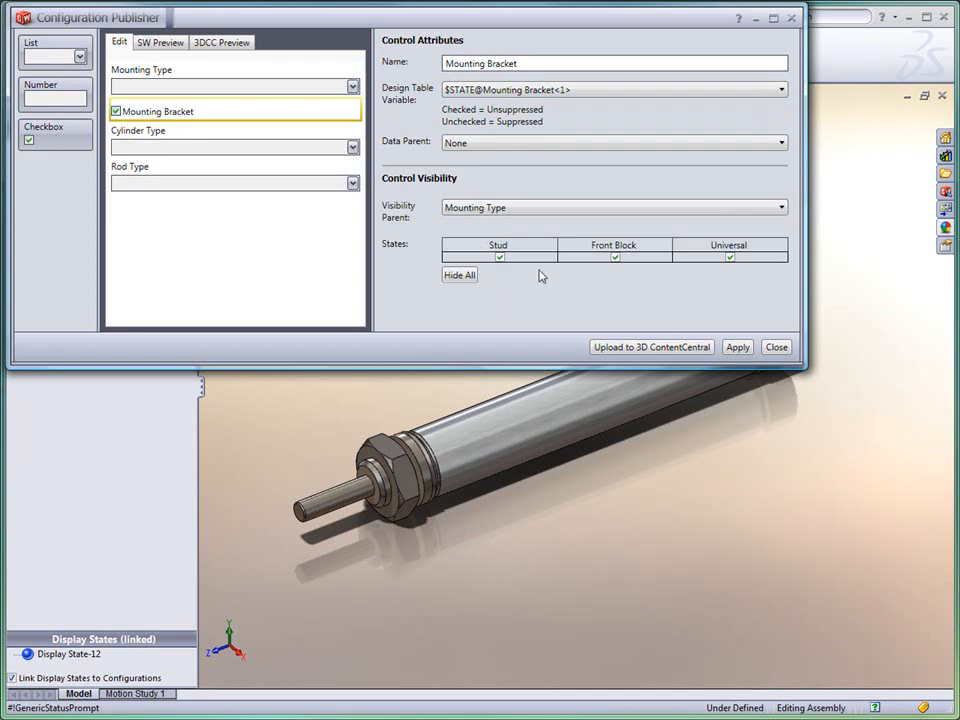
click(731, 257)
click(731, 257)
click(740, 349)
Step: Preview the checkbox with Front Block and Stud mounting, update the model with the Mounting Bracket enabled for Stud, and return to editing
click(140, 42)
click(124, 95)
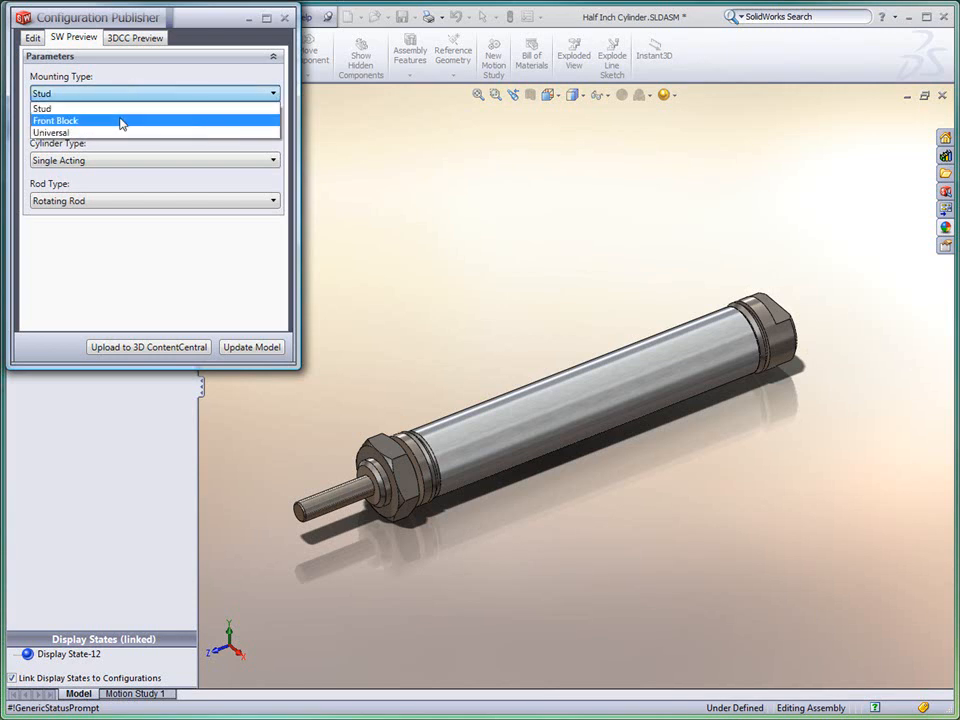
click(115, 118)
click(99, 94)
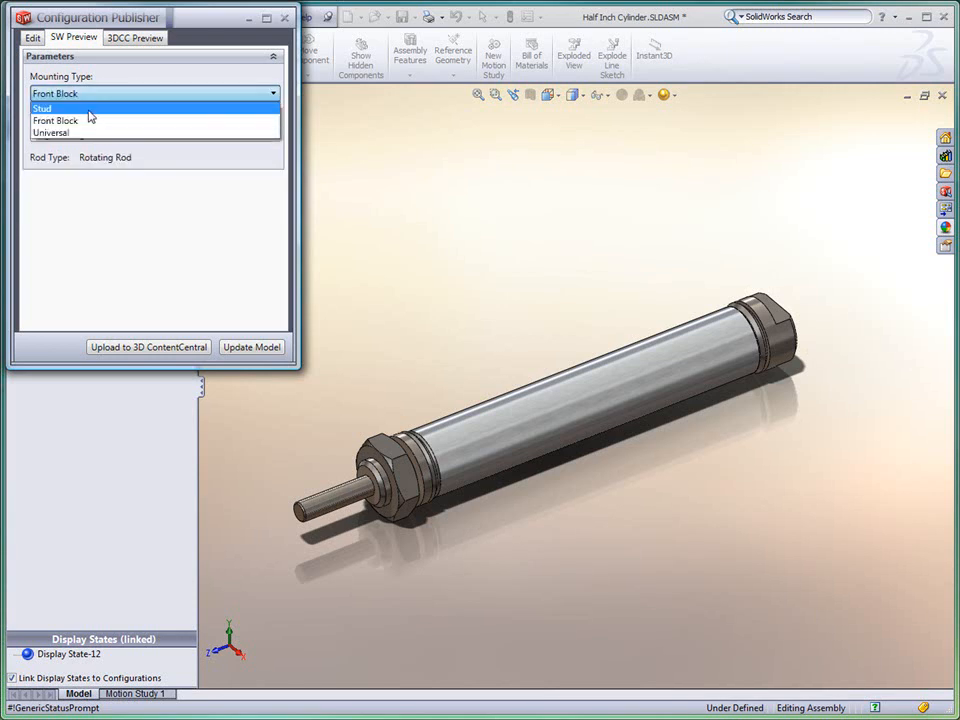
click(60, 103)
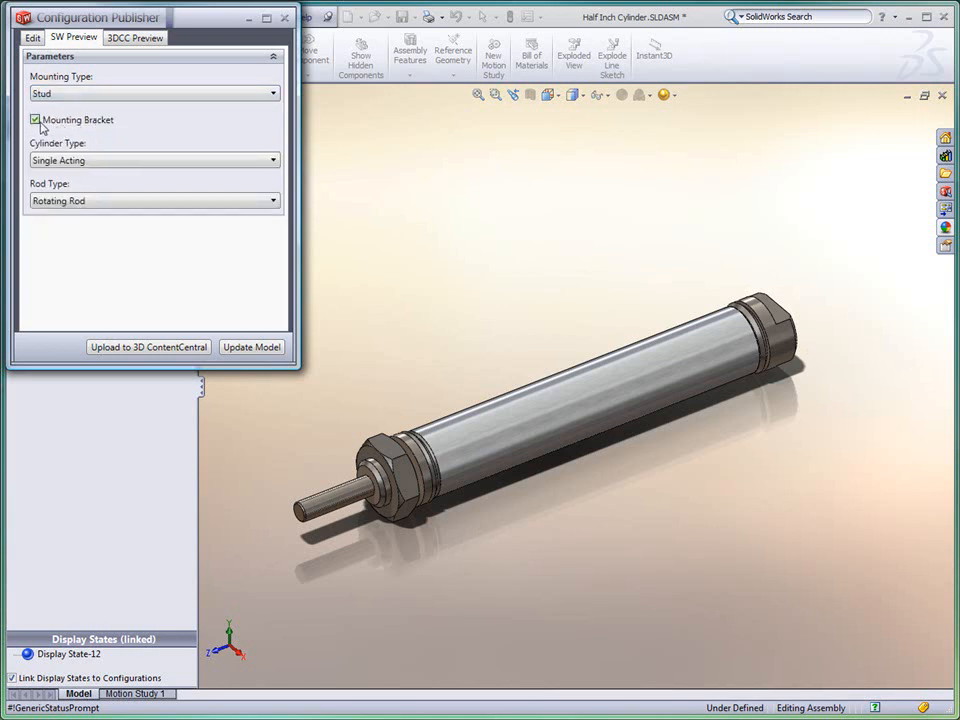
click(240, 347)
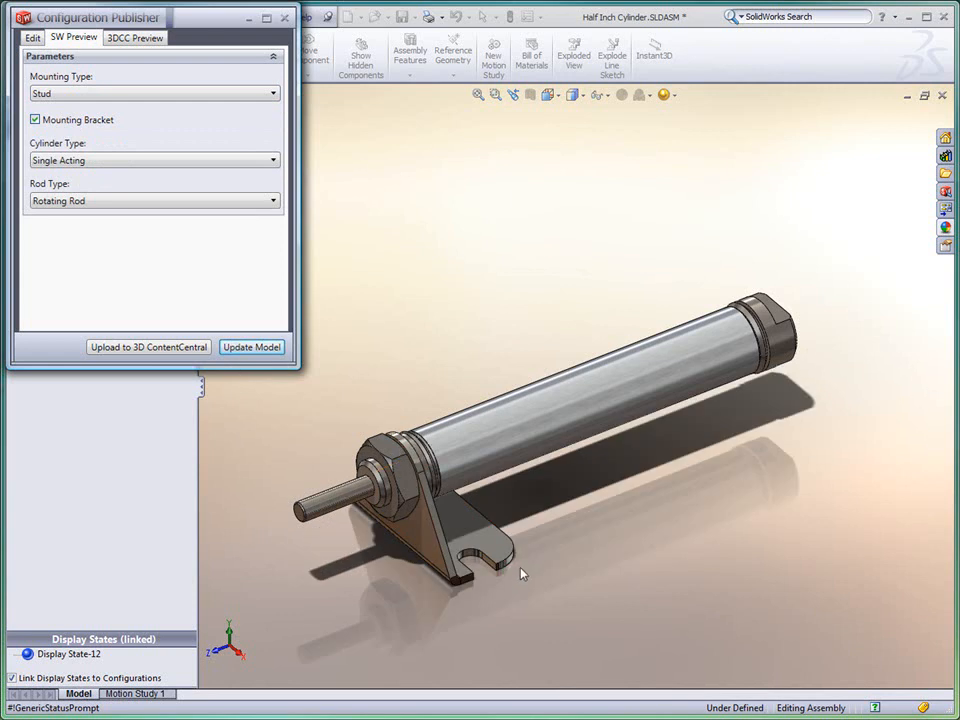
click(34, 37)
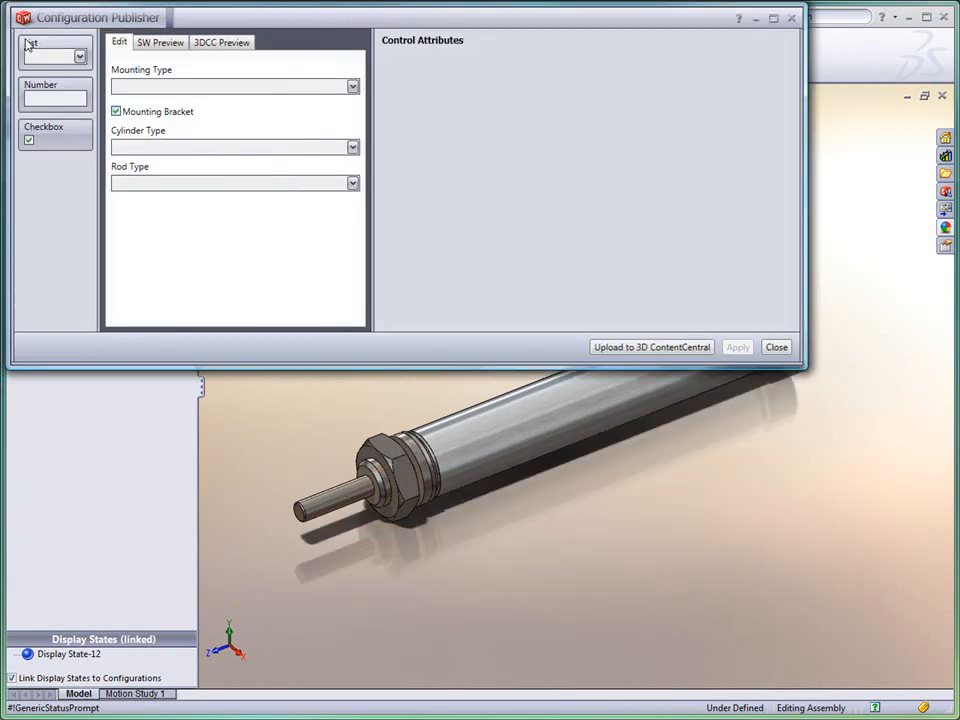
Step: Add a number control below Rod Type, named Stroke and linked to $PRP@Stroke
drag(36, 88, 248, 219)
drag(531, 60, 427, 57)
text(Stroke)
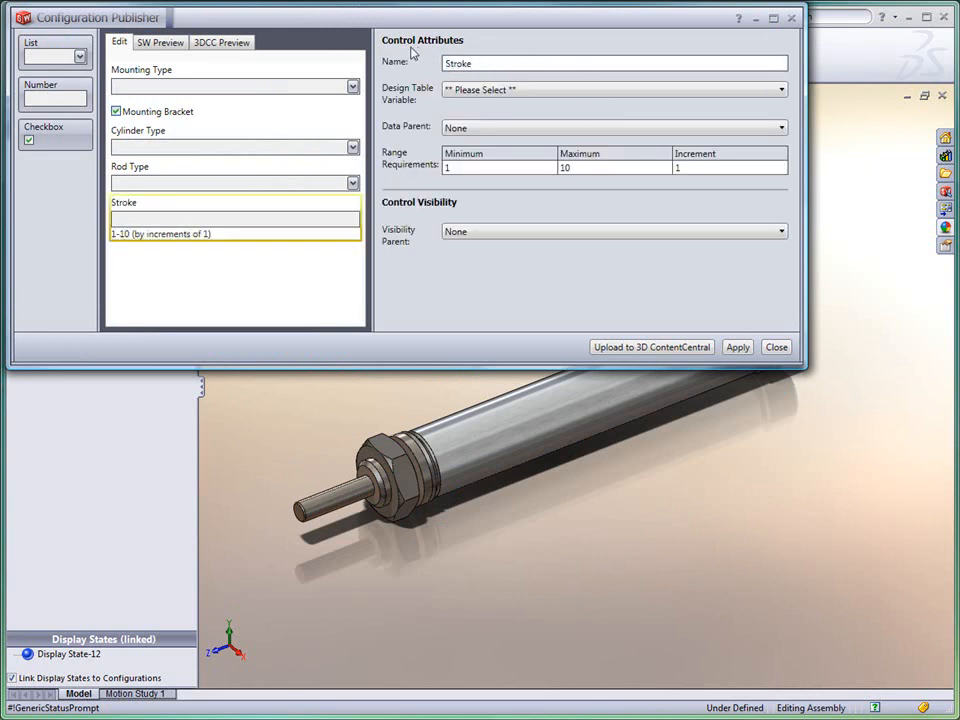
click(499, 90)
click(499, 113)
Step: Set the Stroke range to minimum 1, maximum 4 and increment .25, and apply the change
drag(486, 170, 439, 172)
drag(574, 170, 541, 167)
drag(685, 168, 675, 171)
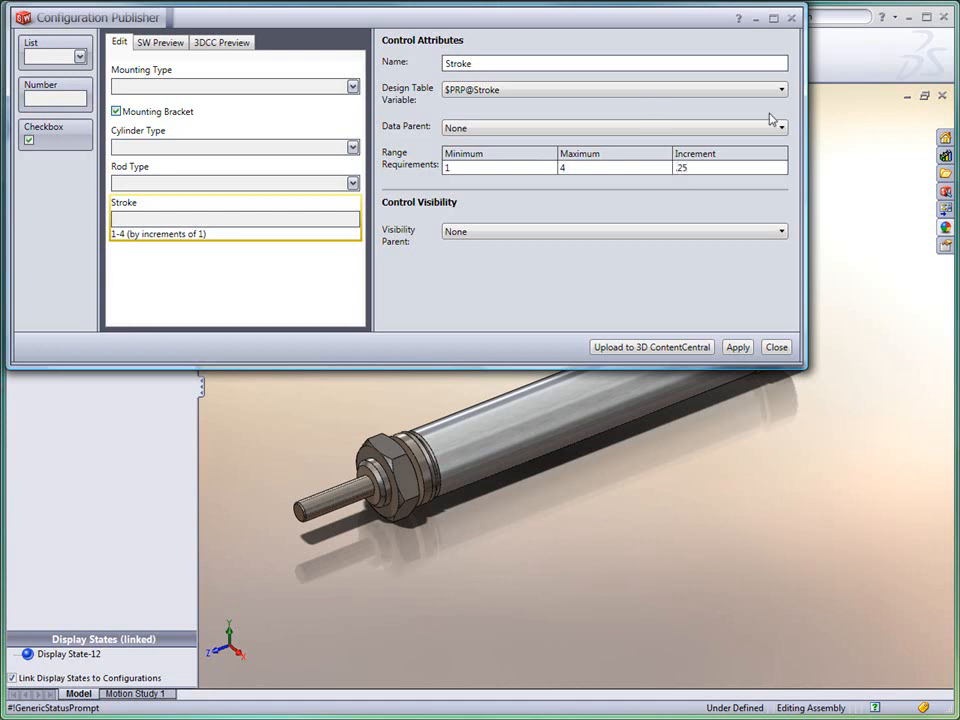
click(738, 348)
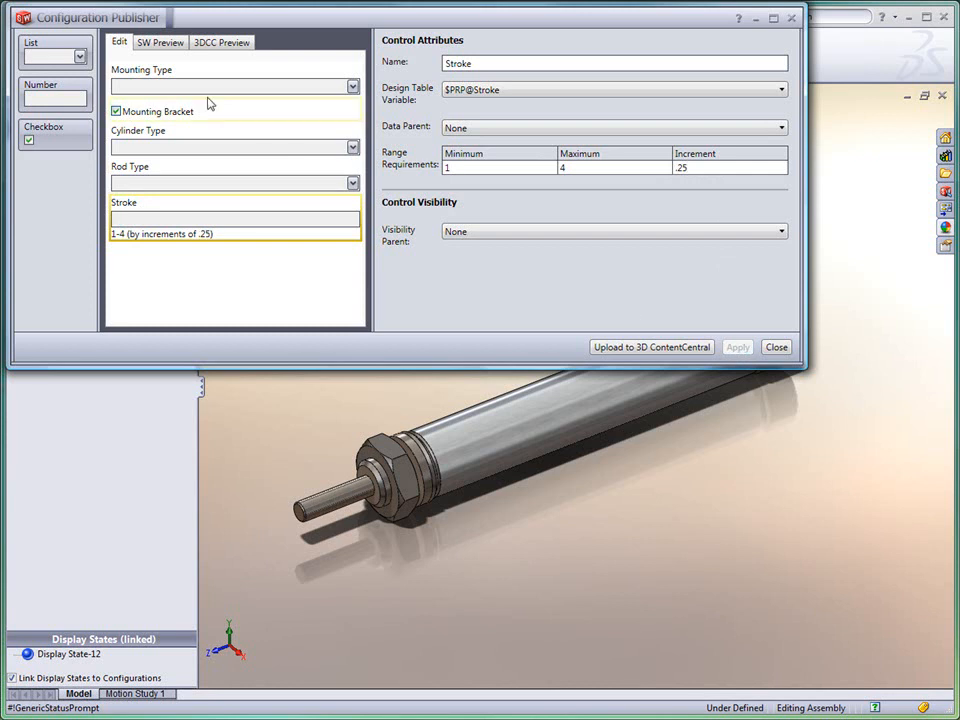
Step: Preview the controls in SolidWorks, set the Stroke to 3, turn off the Mounting Bracket and update the model
click(160, 44)
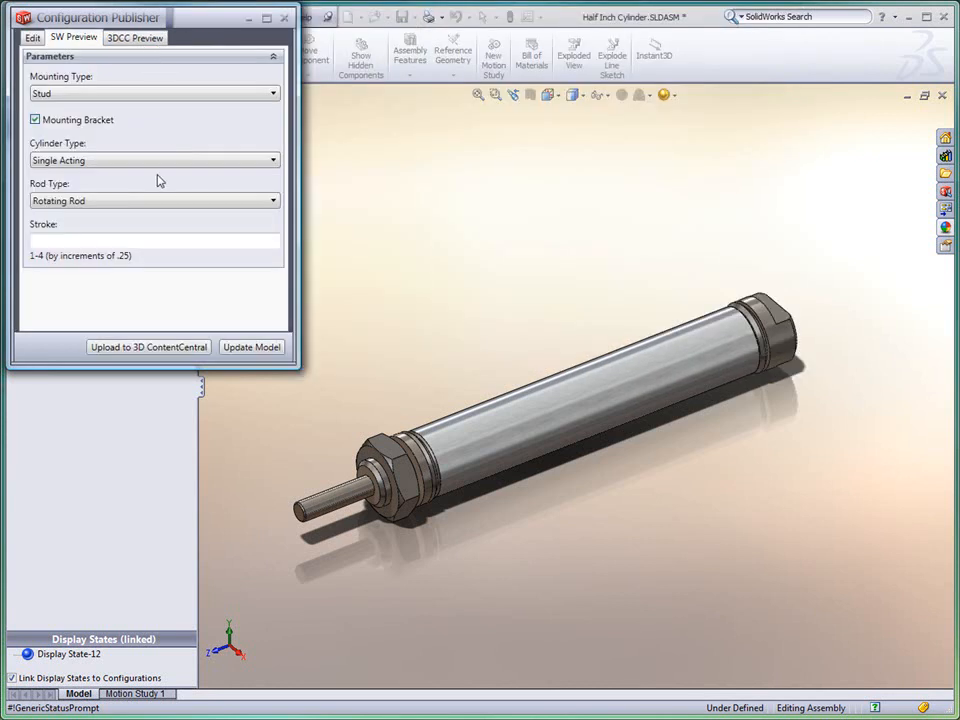
click(88, 241)
click(35, 119)
click(240, 347)
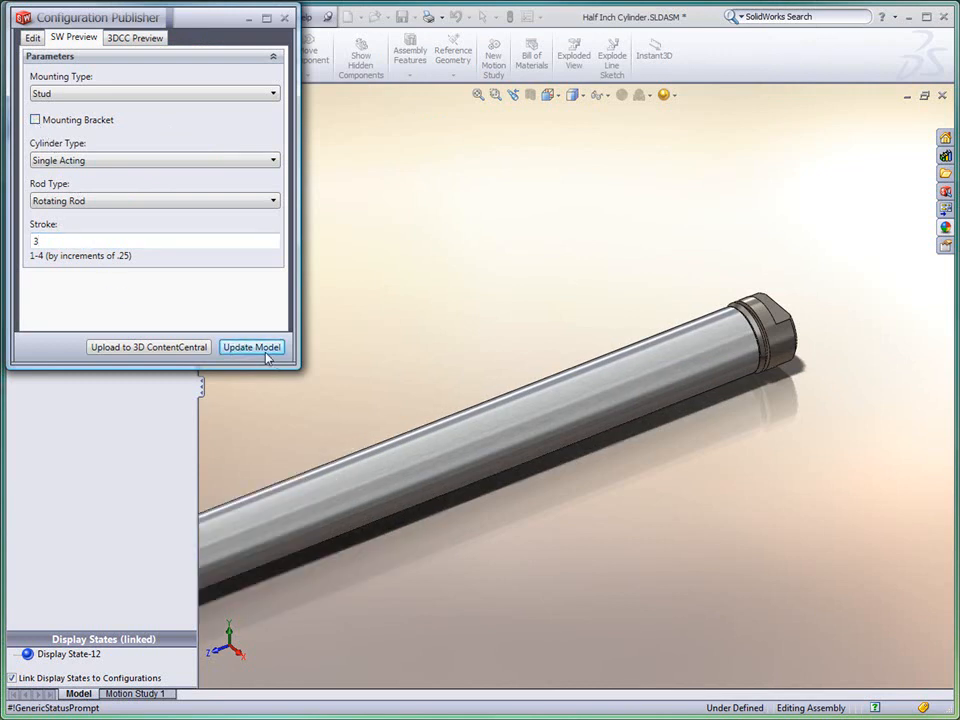
Step: Fit the whole lengthened cylinder in view and reopen the published control preview from the configuration tree
click(391, 330)
key(f)
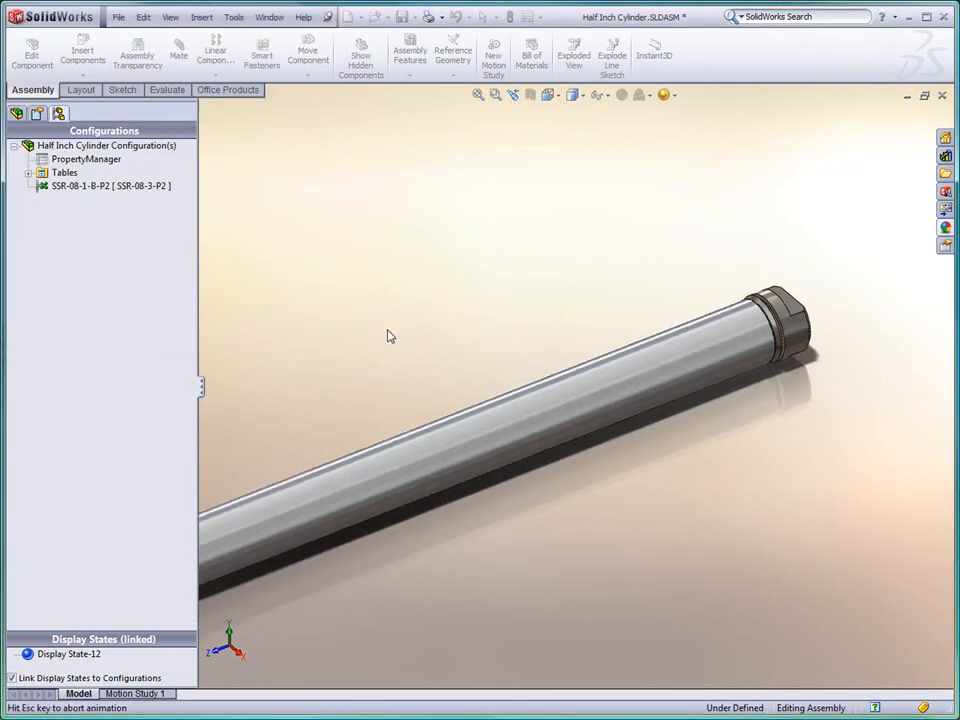
click(93, 163)
right_click(93, 162)
double_click(83, 159)
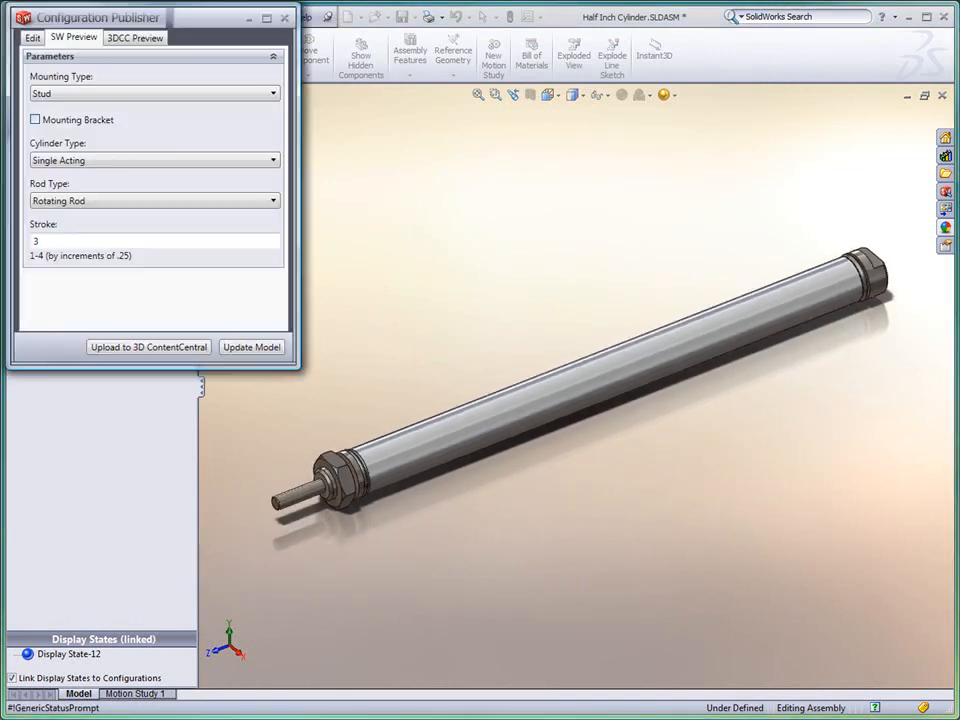
Step: Test Front Block mounting with a Stroke of 2 in the preview, update the model and return to editing
click(67, 96)
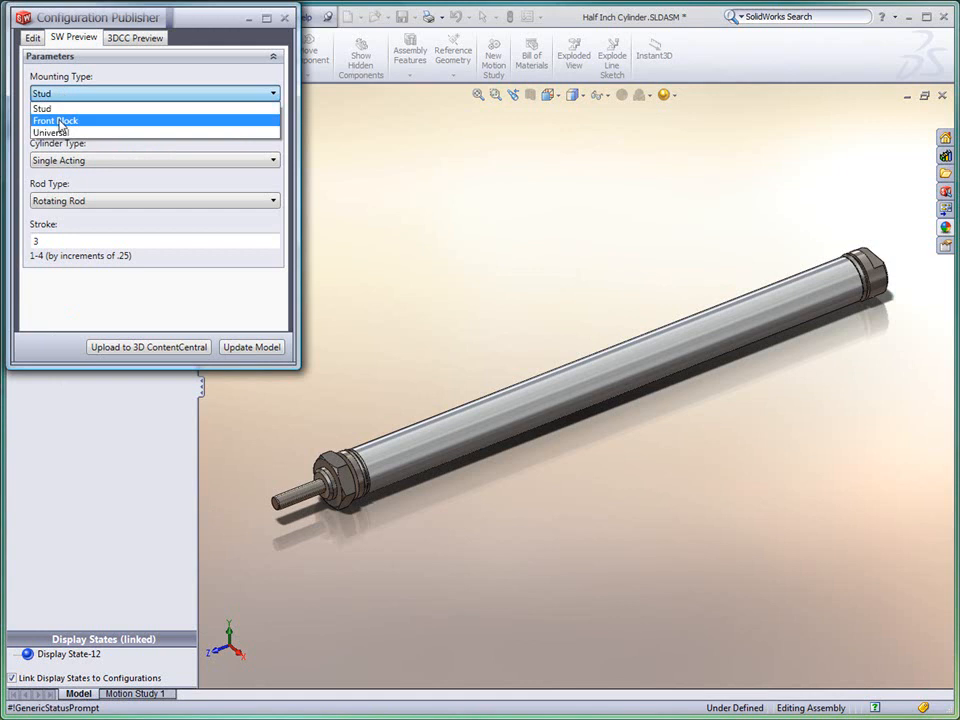
click(72, 122)
click(30, 196)
text(2)
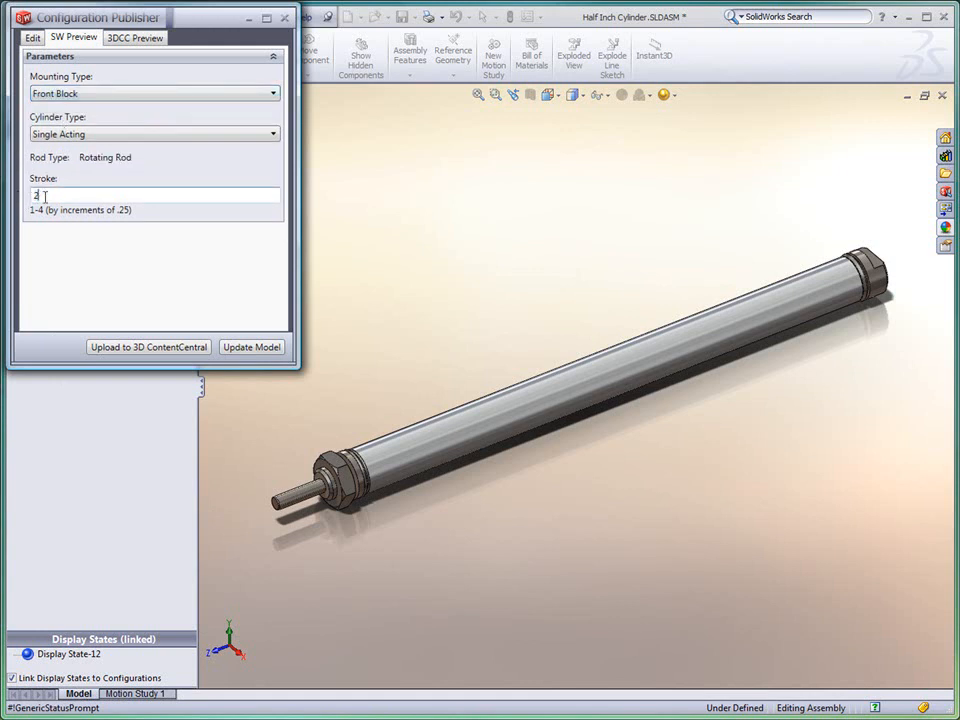
click(242, 350)
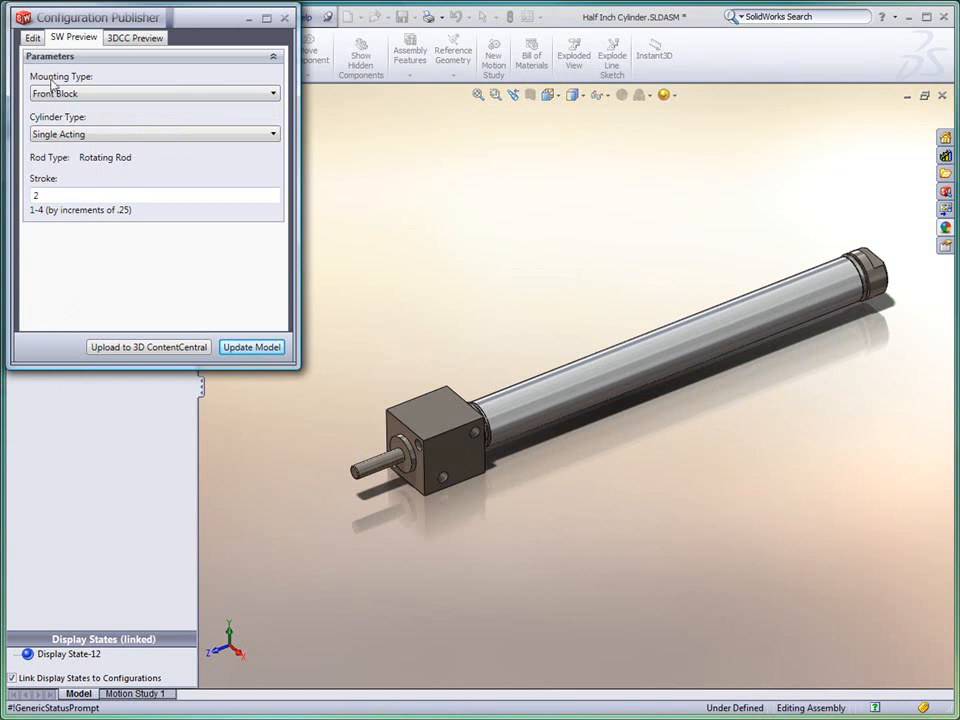
click(32, 38)
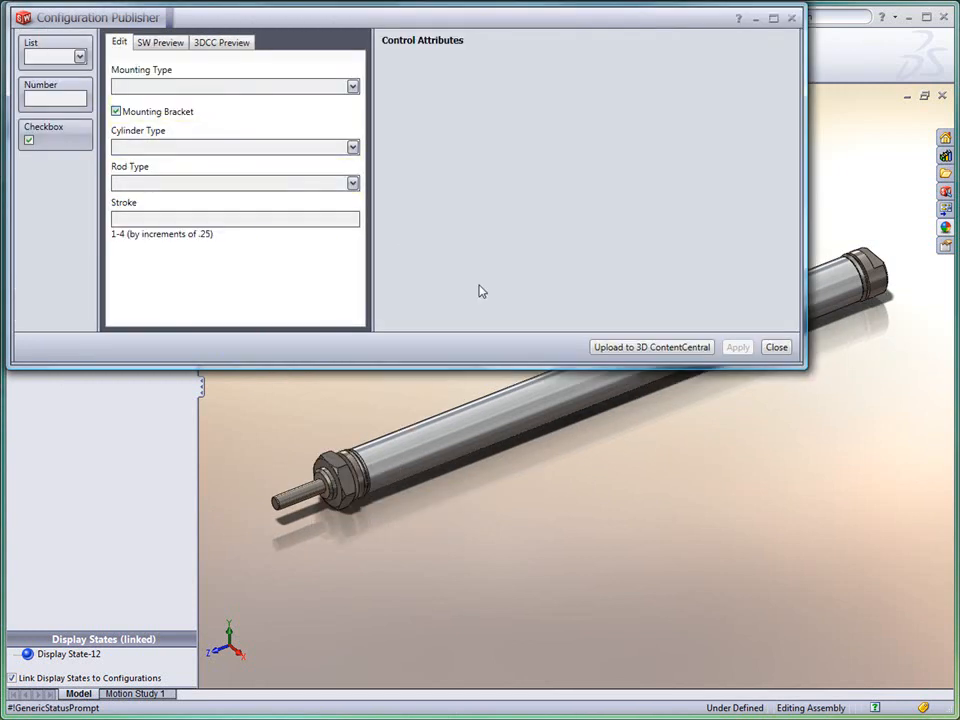
Step: Shrink the publisher window, preview the controls for 3D ContentCentral and try to upload the model there
drag(804, 367, 516, 390)
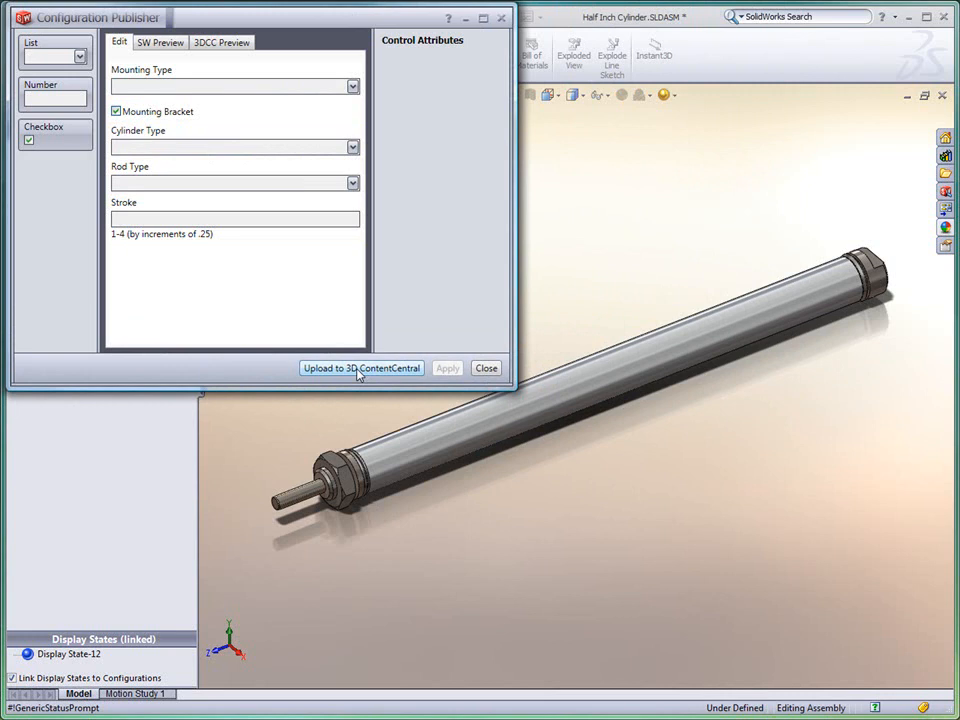
click(206, 45)
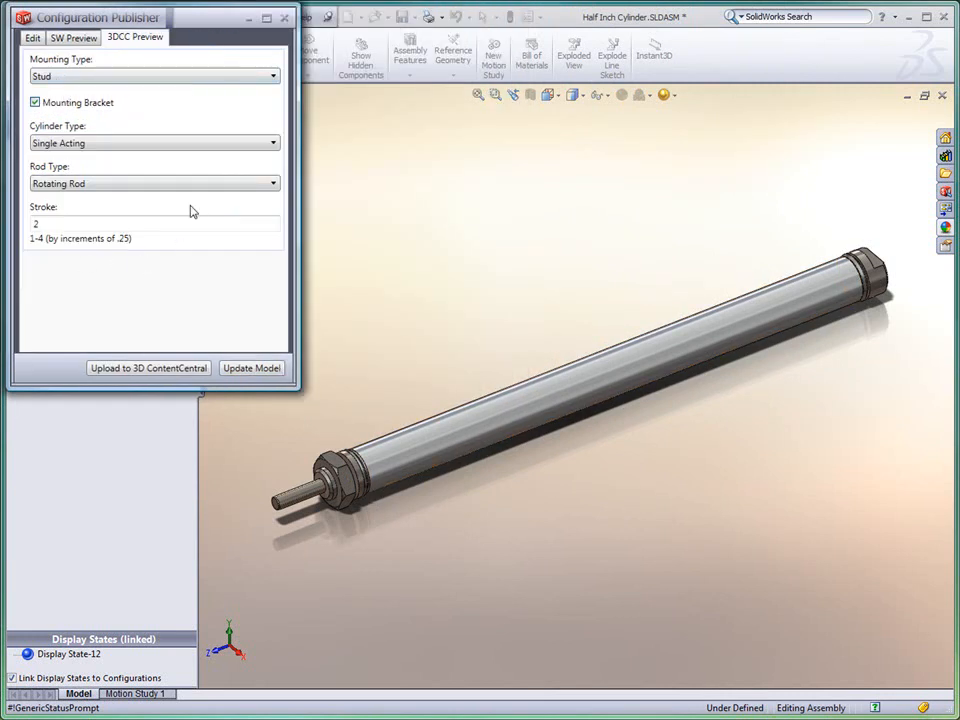
click(148, 369)
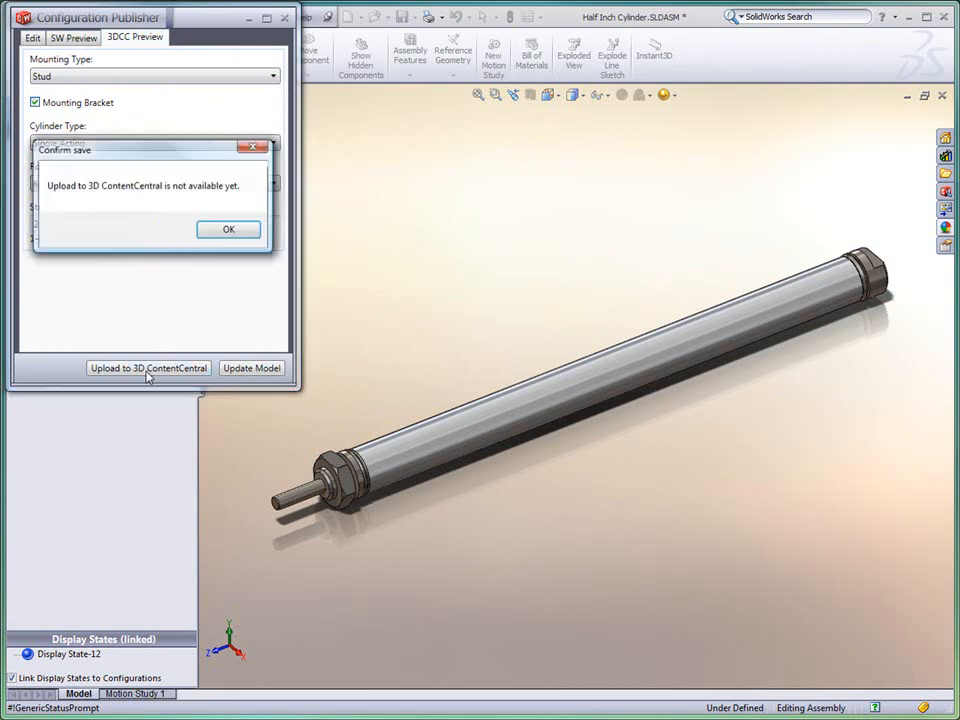
click(240, 231)
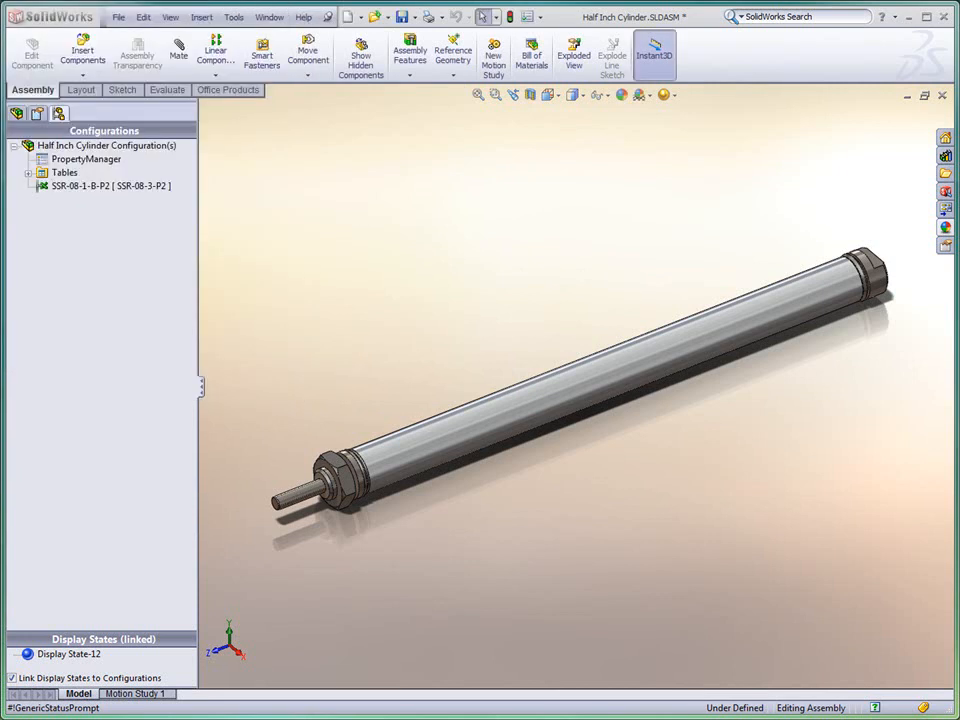